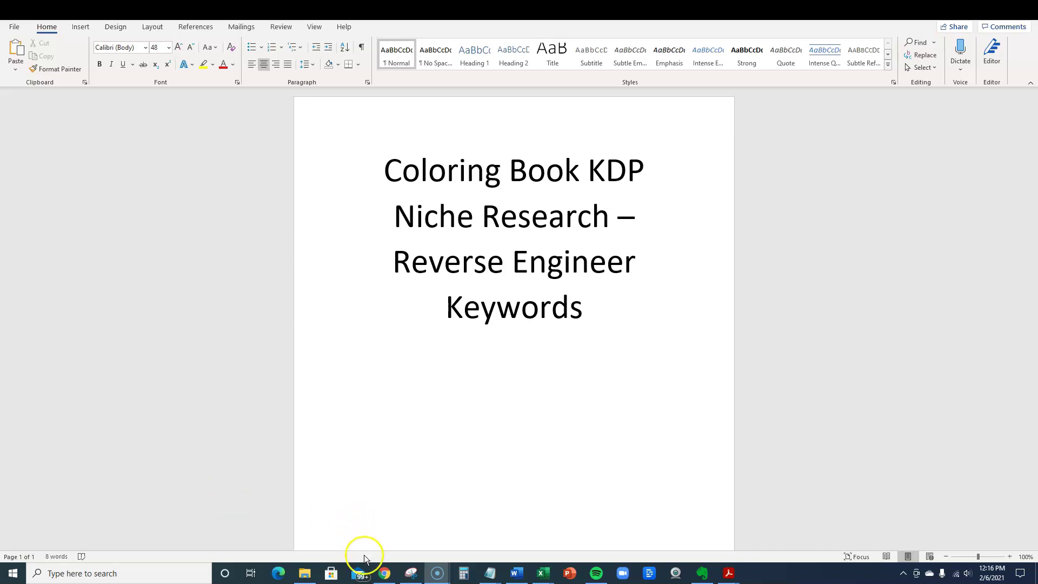
# Switch to Chrome with the Amazon results for "baking coloring book for kids"
pyautogui.click(385, 573)
pyautogui.moveTo(561, 314)
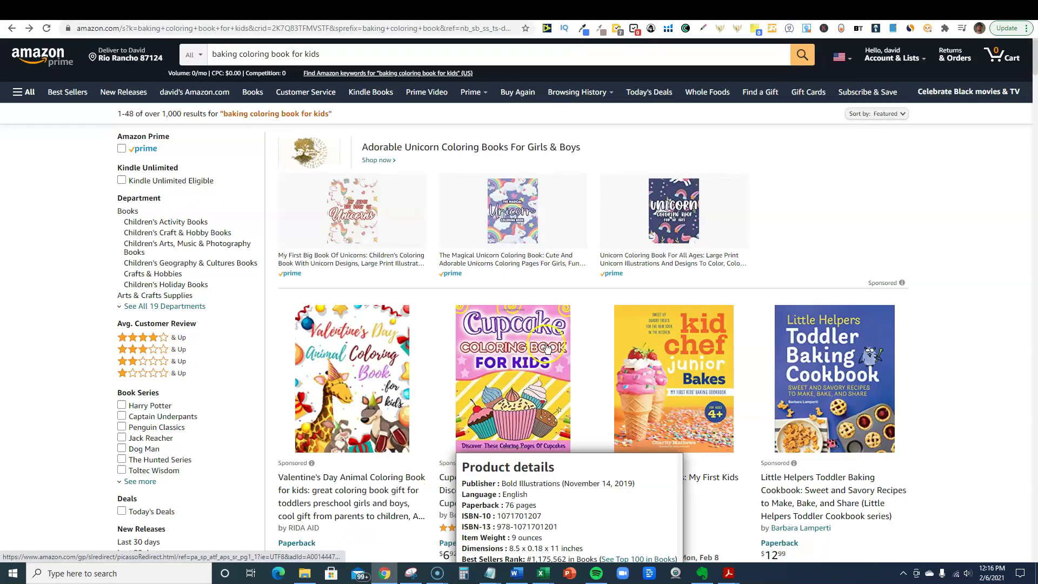
pyautogui.click(558, 296)
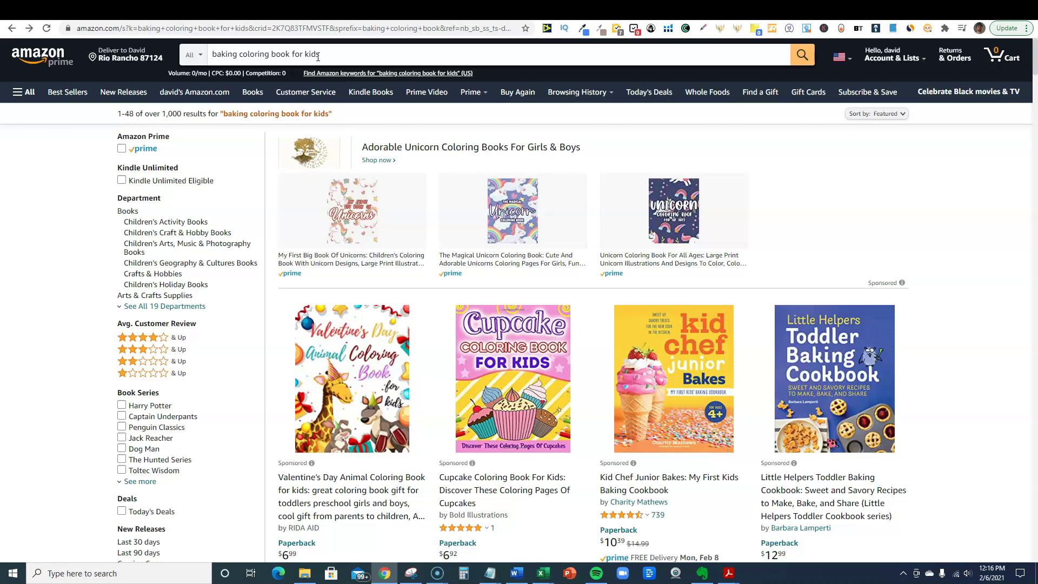
# Shorten the Amazon search to "baking coloring book" and run the suggested search "baking coloring book for kids"
pyautogui.click(221, 53)
pyautogui.click(208, 54)
pyautogui.click(336, 54)
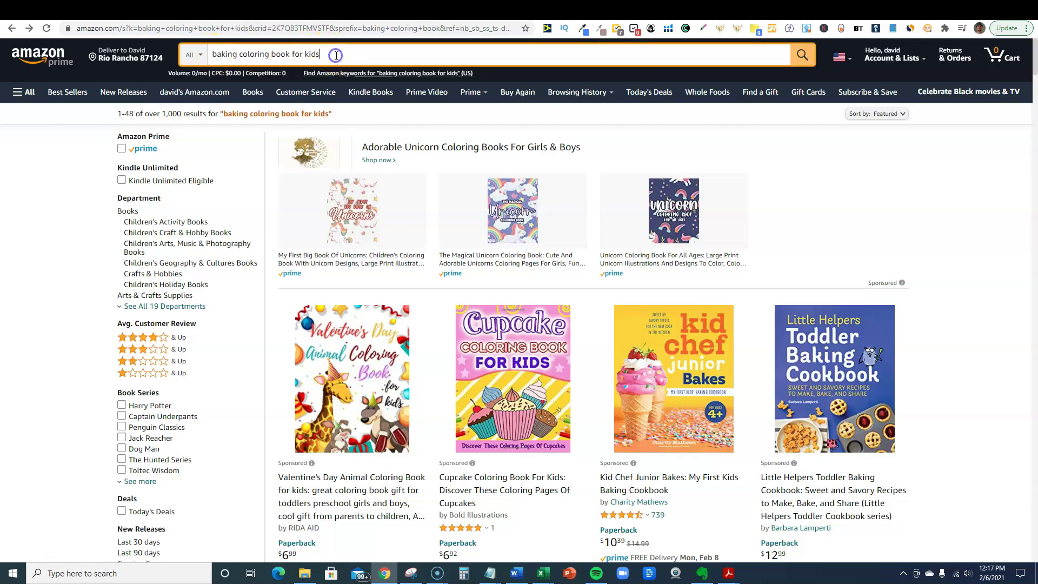
pyautogui.press('BackSpace')
pyautogui.press('BackSpace')
pyautogui.press('BackSpace')
pyautogui.press('BackSpace')
pyautogui.press('BackSpace')
pyautogui.press('BackSpace')
pyautogui.press('BackSpace')
pyautogui.press('BackSpace')
pyautogui.press('BackSpace')
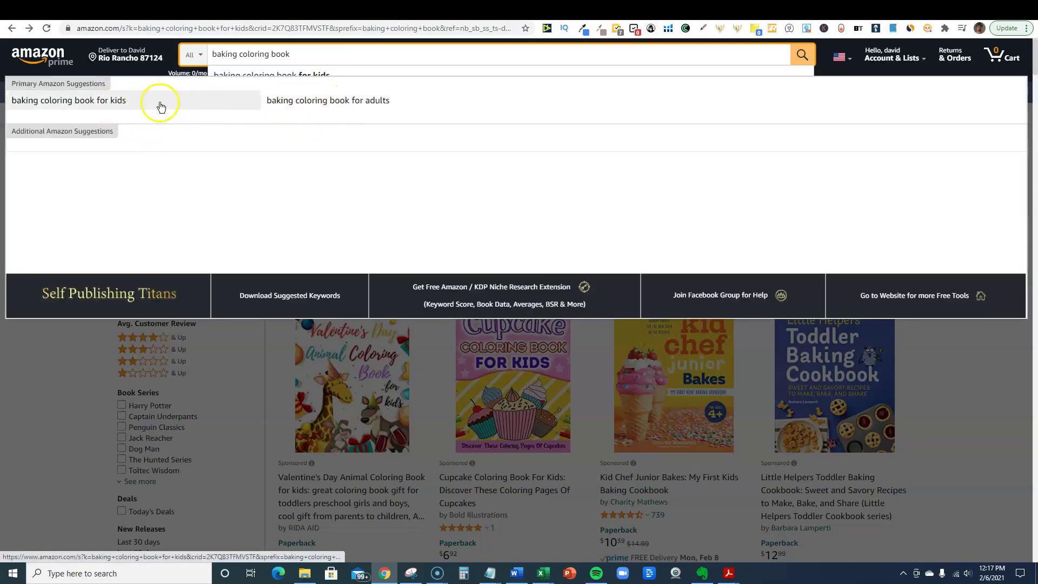
pyautogui.click(121, 102)
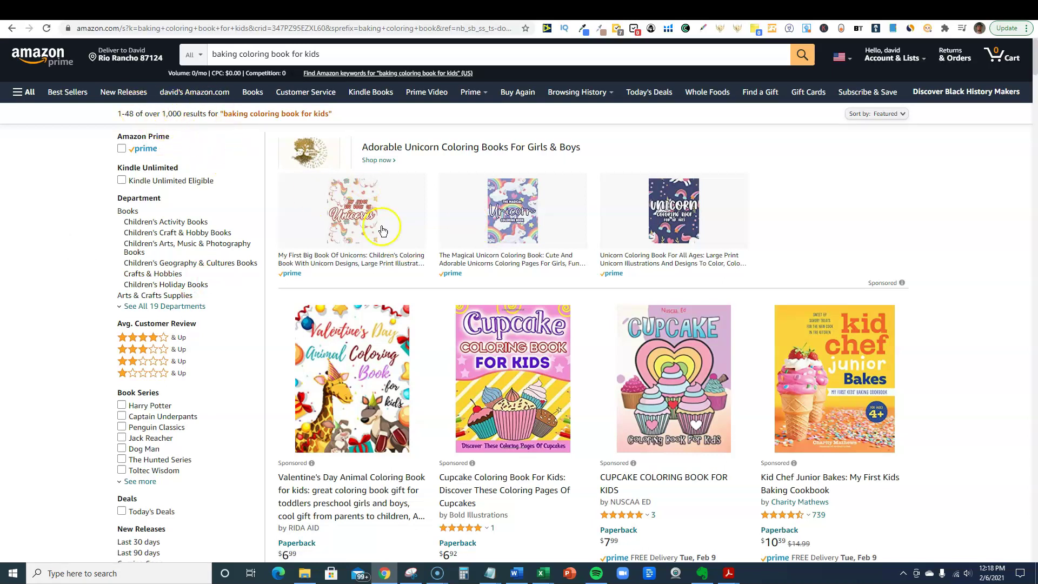
# Examine the sponsored and first regular search results, comparing the covers and best sellers ranks of the baking and cupcake books
pyautogui.scroll(-2, 588, 300)
pyautogui.scroll(2, 587, 301)
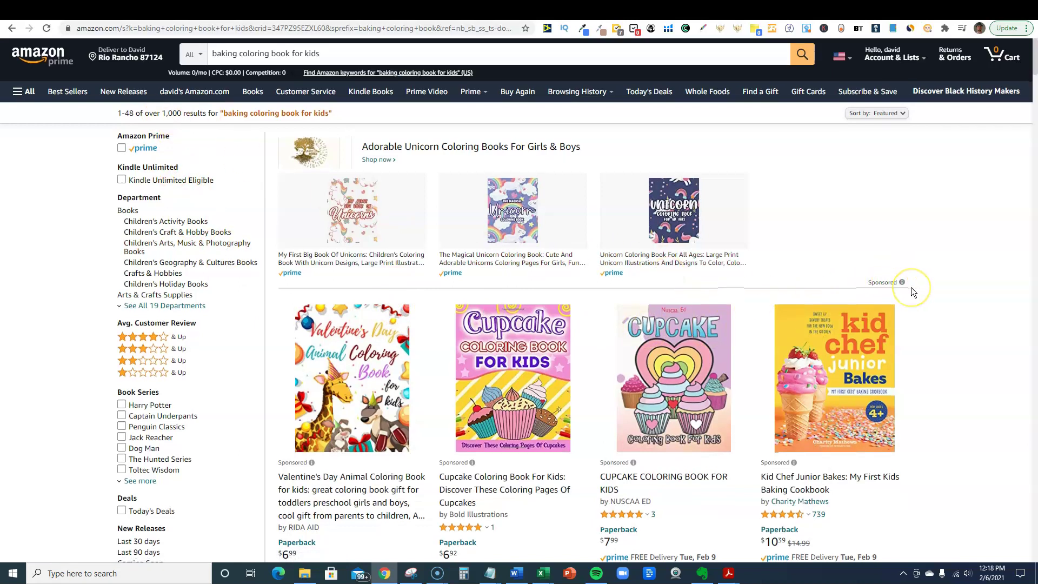
pyautogui.scroll(-1, 911, 287)
pyautogui.scroll(1, 911, 295)
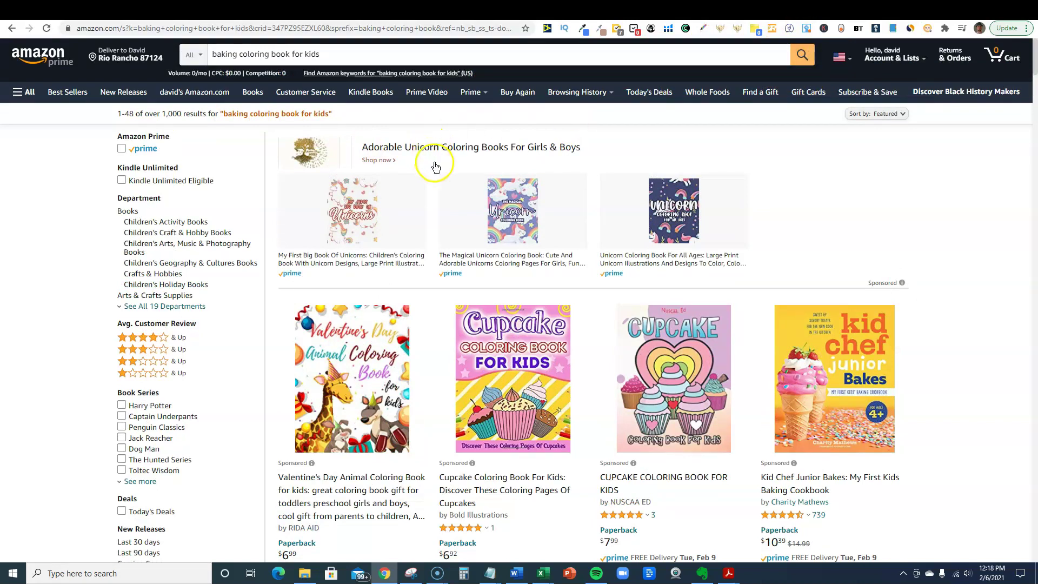
pyautogui.scroll(-5, 429, 188)
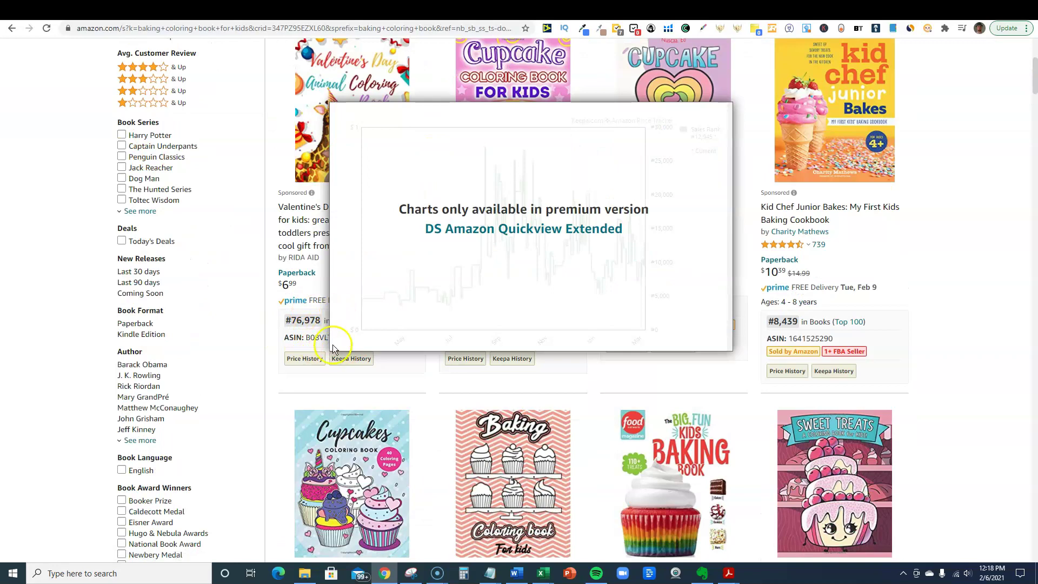
pyautogui.scroll(5, 434, 326)
pyautogui.scroll(-5, 479, 254)
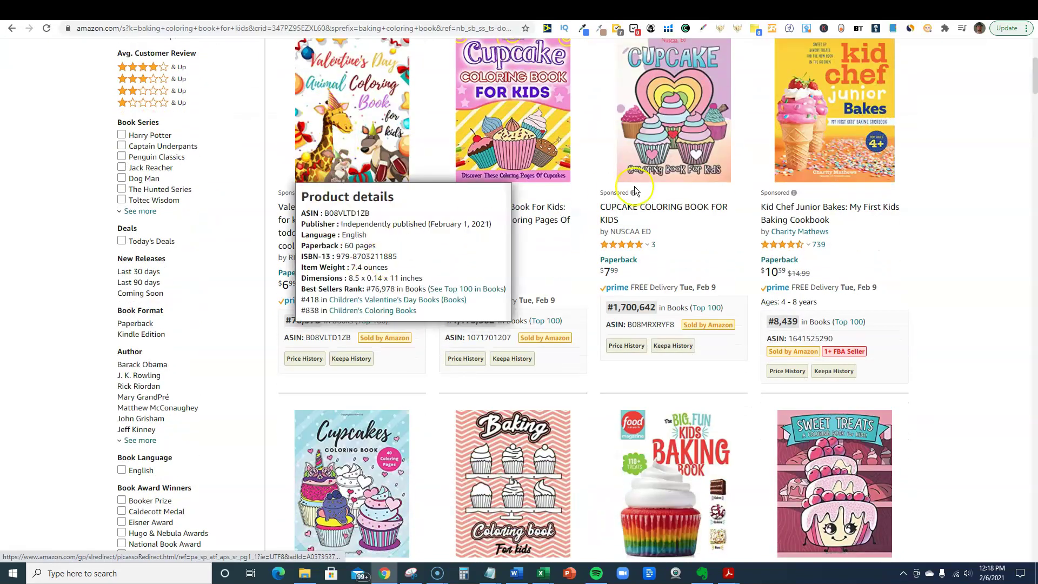
pyautogui.scroll(-4, 843, 274)
pyautogui.moveTo(842, 276)
pyautogui.scroll(-1, 841, 276)
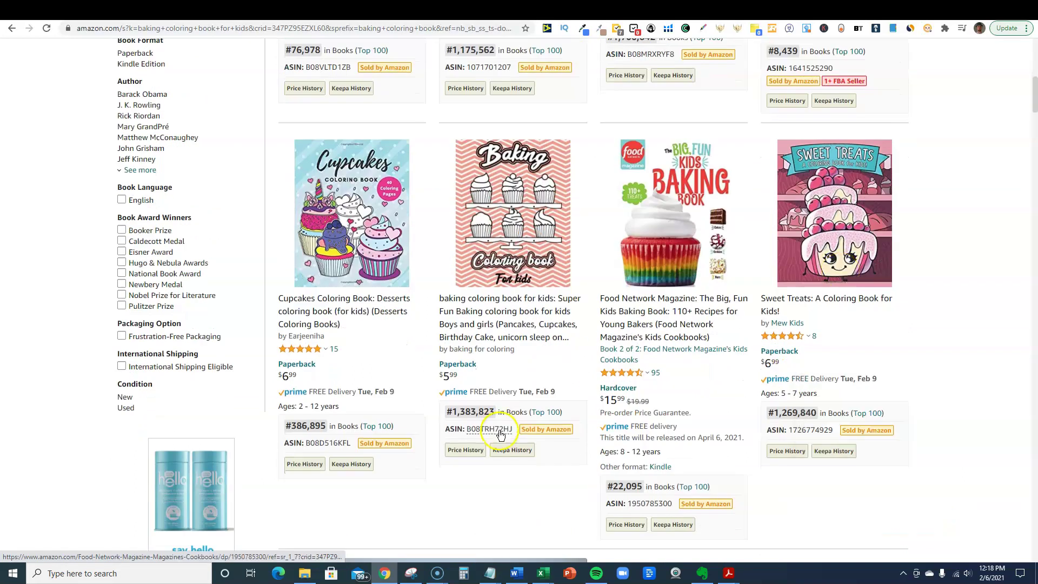
pyautogui.moveTo(351, 204)
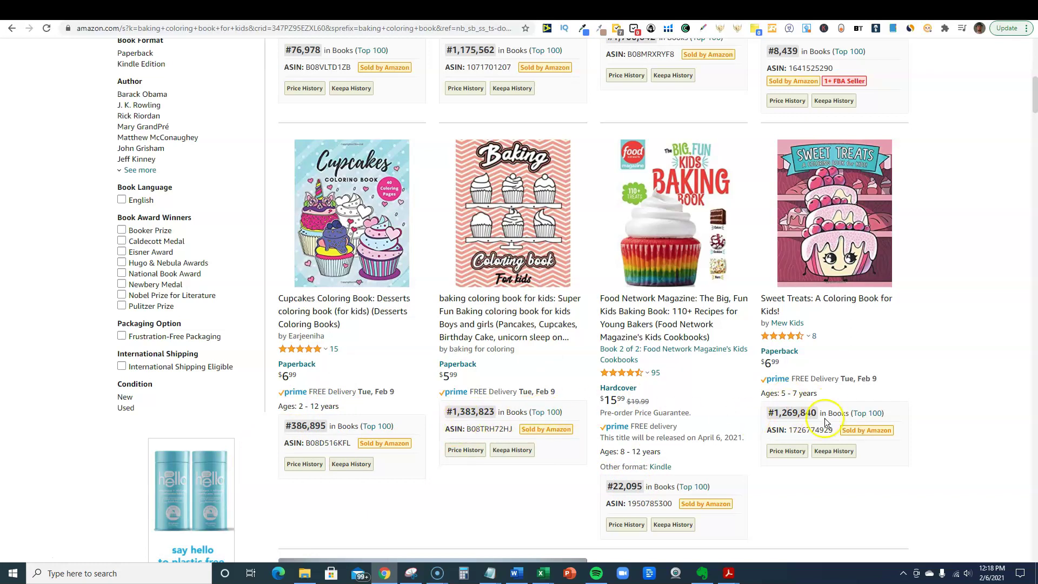
pyautogui.scroll(-2, 825, 423)
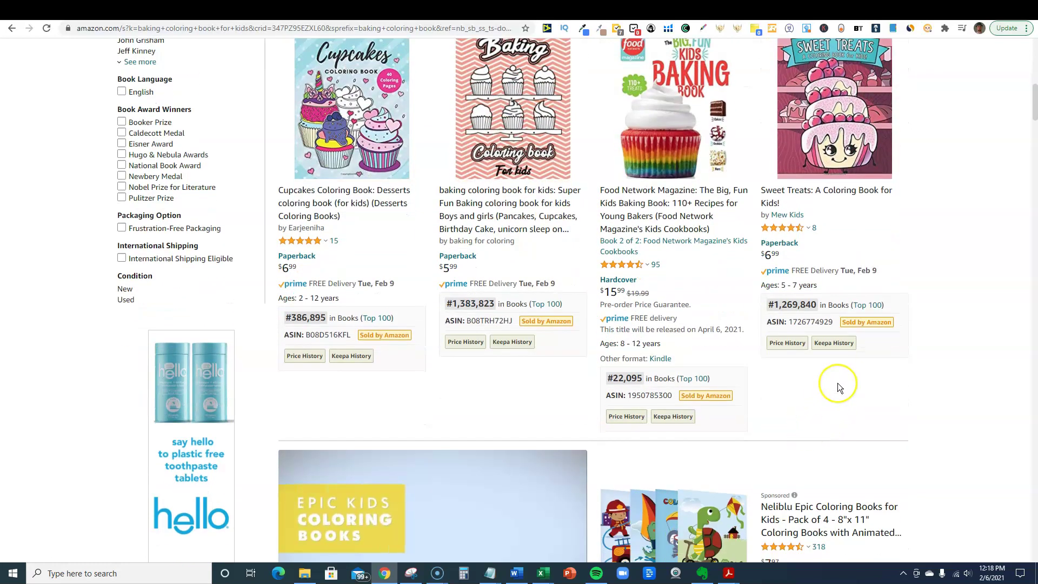
pyautogui.scroll(2, 838, 385)
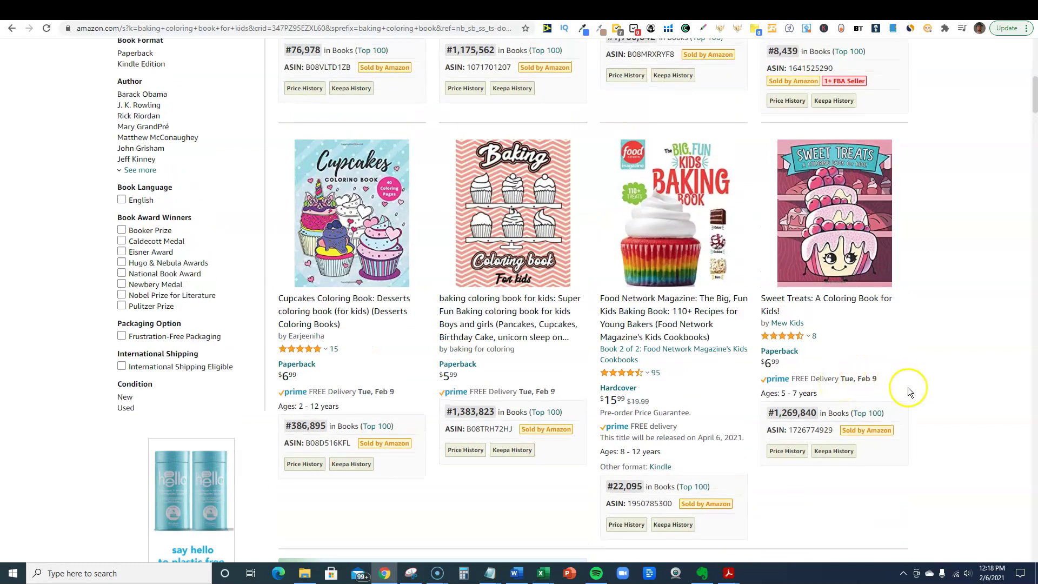
# Find the Sweet Cupcakes Coloring Book further down the results and open its product page
pyautogui.scroll(-9, 908, 387)
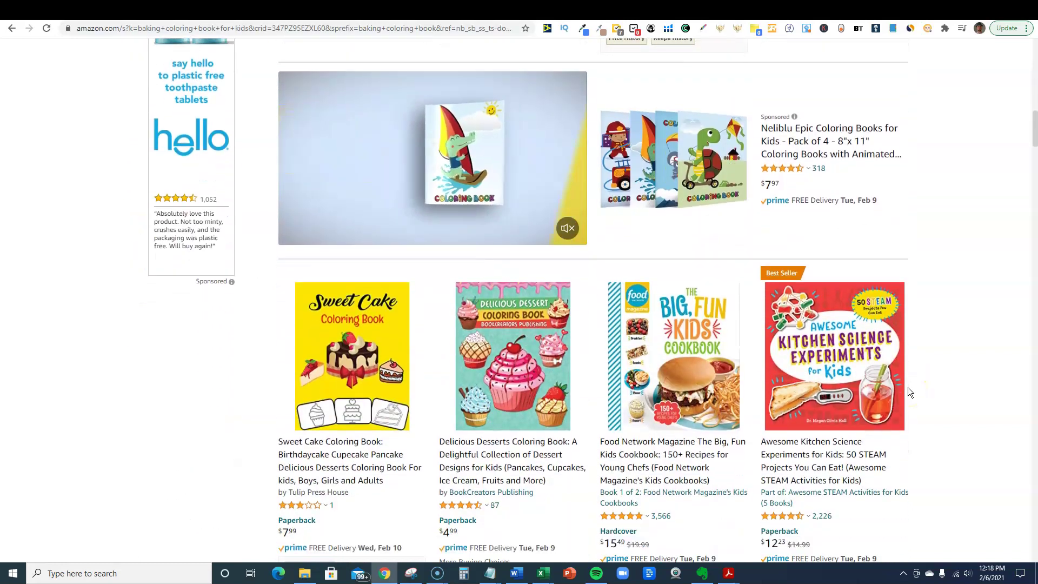
pyautogui.scroll(-5, 907, 387)
pyautogui.scroll(-5, 909, 387)
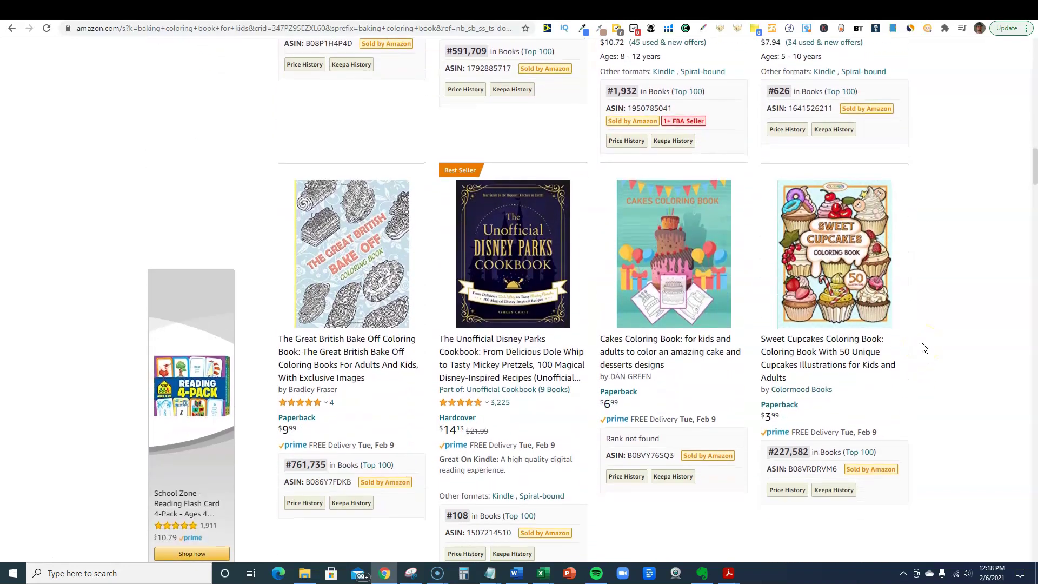
pyautogui.scroll(-1, 922, 343)
pyautogui.moveTo(799, 292)
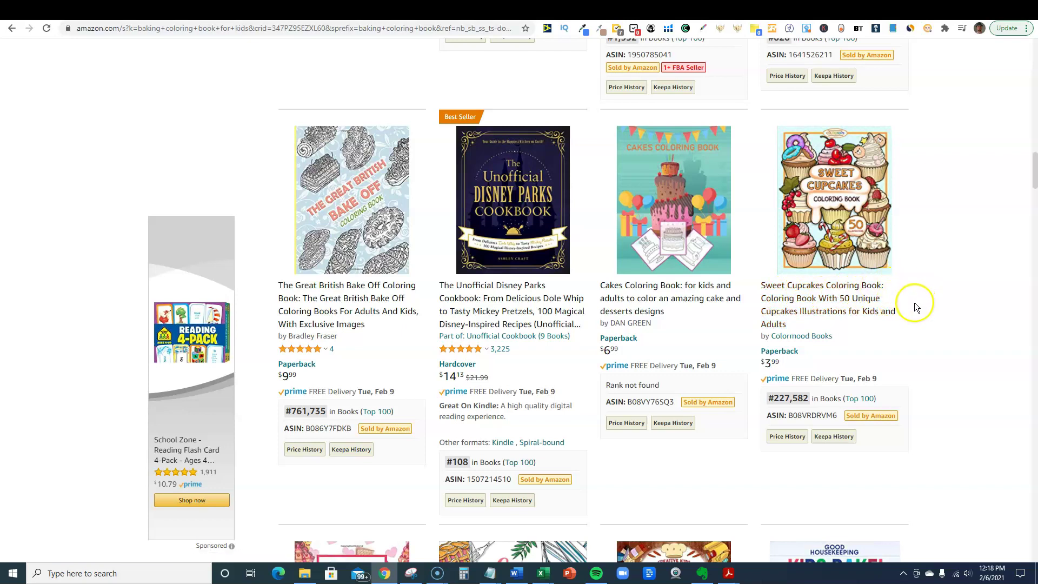
pyautogui.moveTo(922, 274)
pyautogui.click(803, 312)
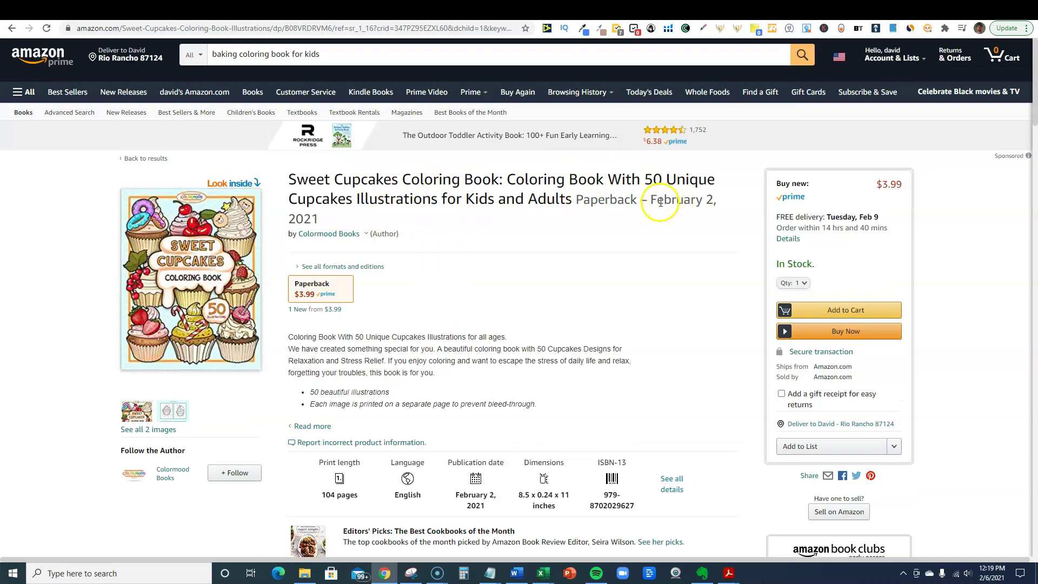
# Check the Sweet Cupcakes Coloring Book's publication date, best sellers rank, categories and author information
pyautogui.moveTo(653, 202); pyautogui.dragTo(714, 199)
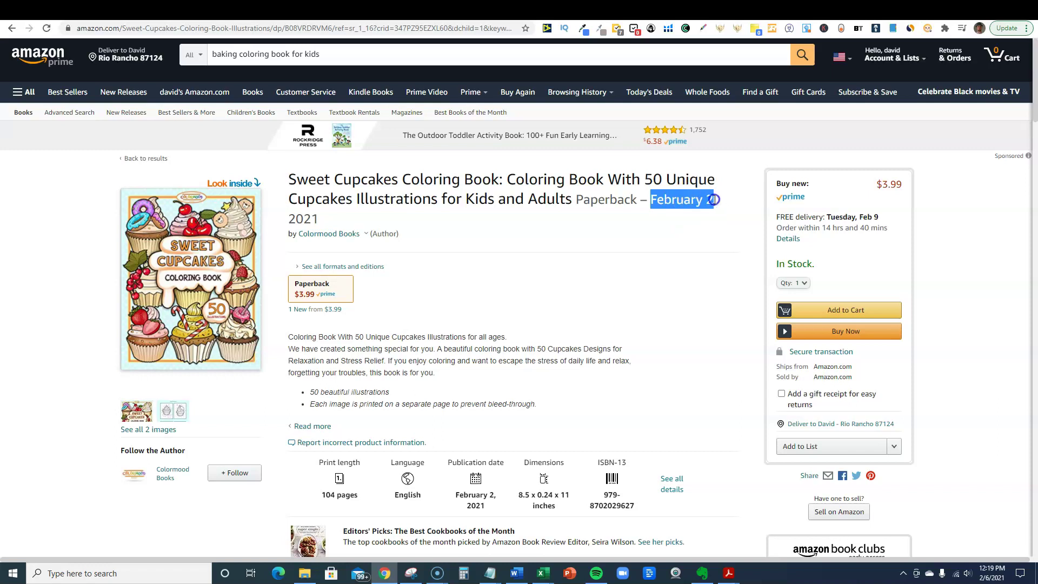
pyautogui.moveTo(711, 199)
pyautogui.mouseDown()
pyautogui.moveTo(675, 199)
pyautogui.moveTo(713, 195)
pyautogui.mouseUp()
pyautogui.scroll(-15, 447, 262)
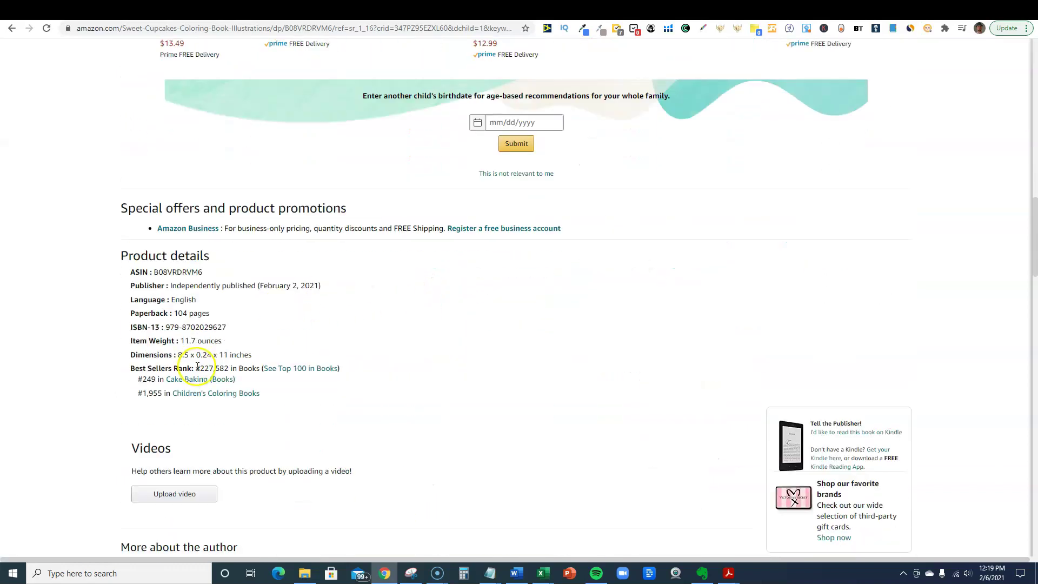
pyautogui.scroll(-6, 341, 271)
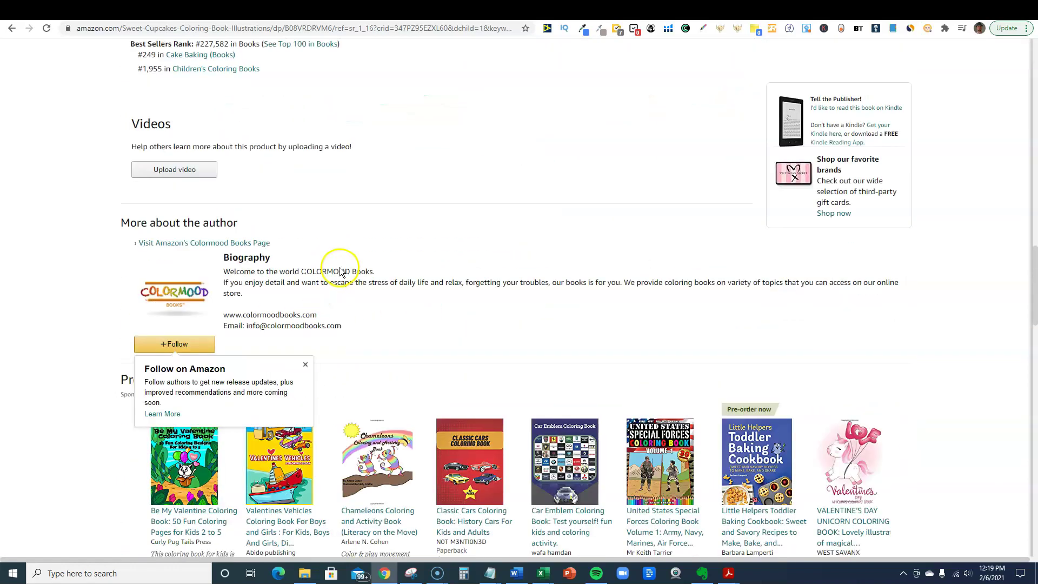
pyautogui.scroll(7, 346, 268)
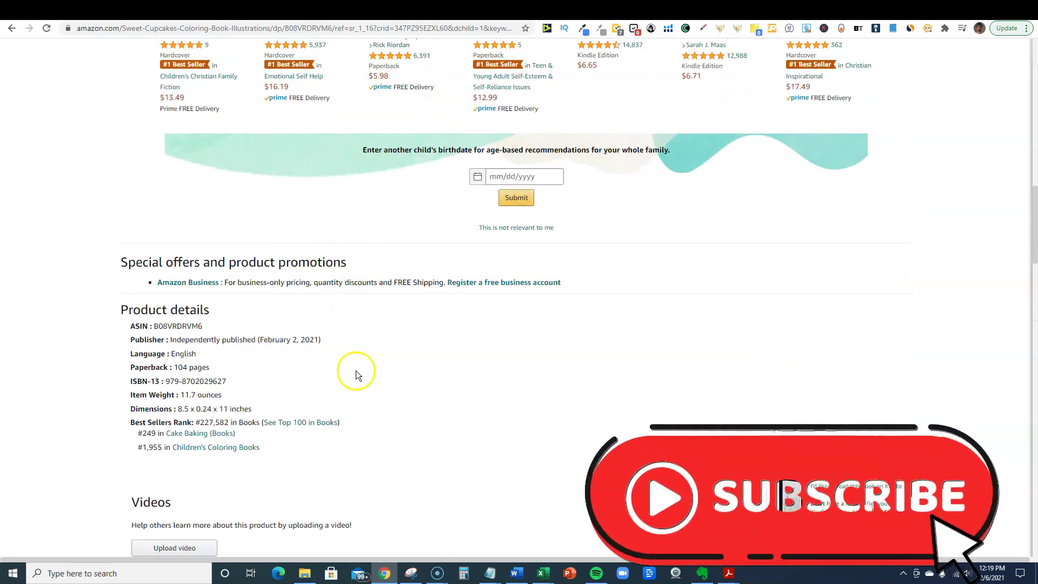
pyautogui.scroll(15, 378, 346)
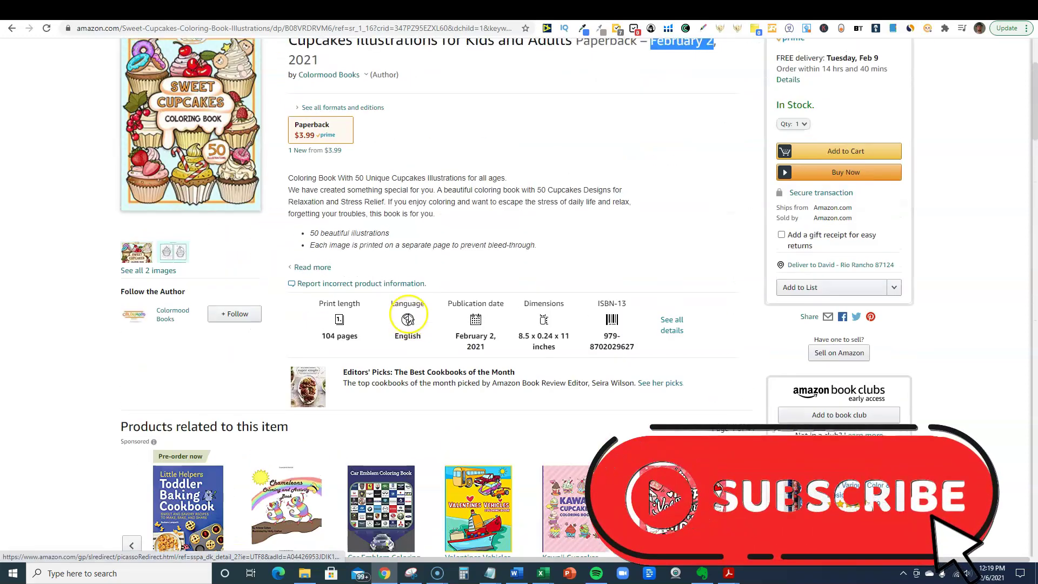
pyautogui.scroll(3, 408, 319)
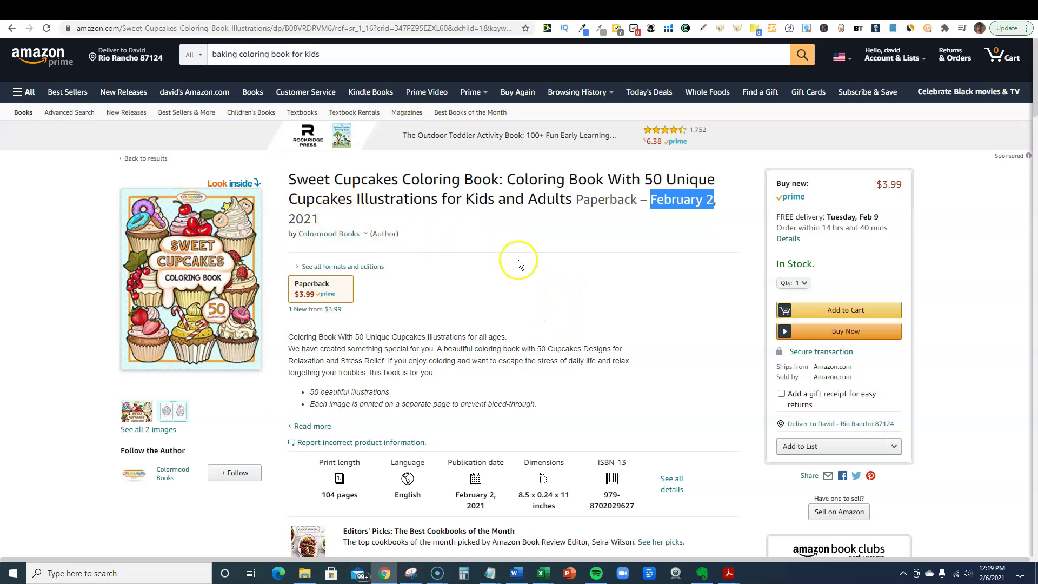
# Open the Colormood Books author page in a new tab from the book's byline
pyautogui.rightClick(355, 238)
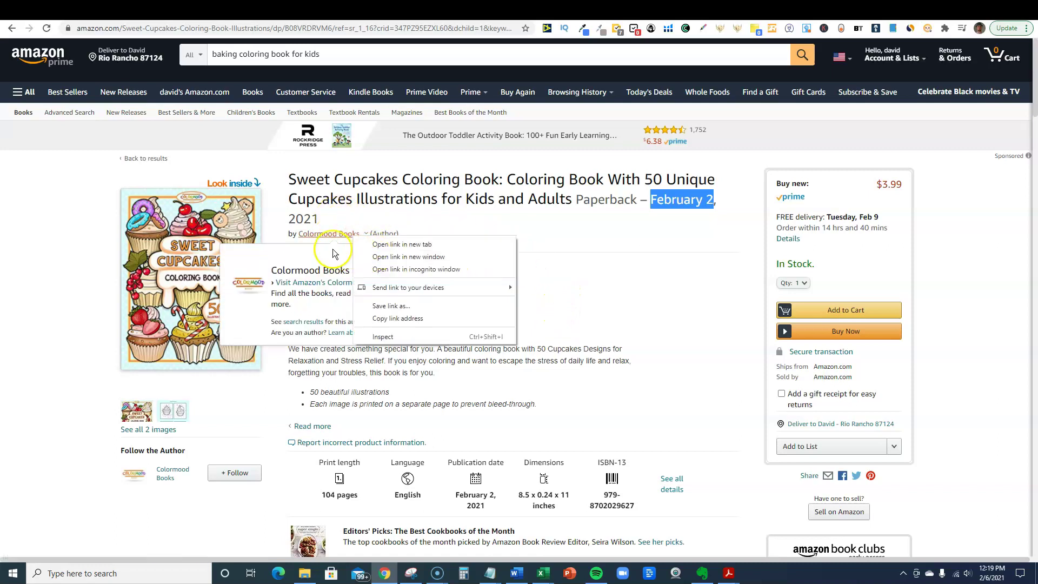
pyautogui.click(355, 237)
pyautogui.click(346, 234)
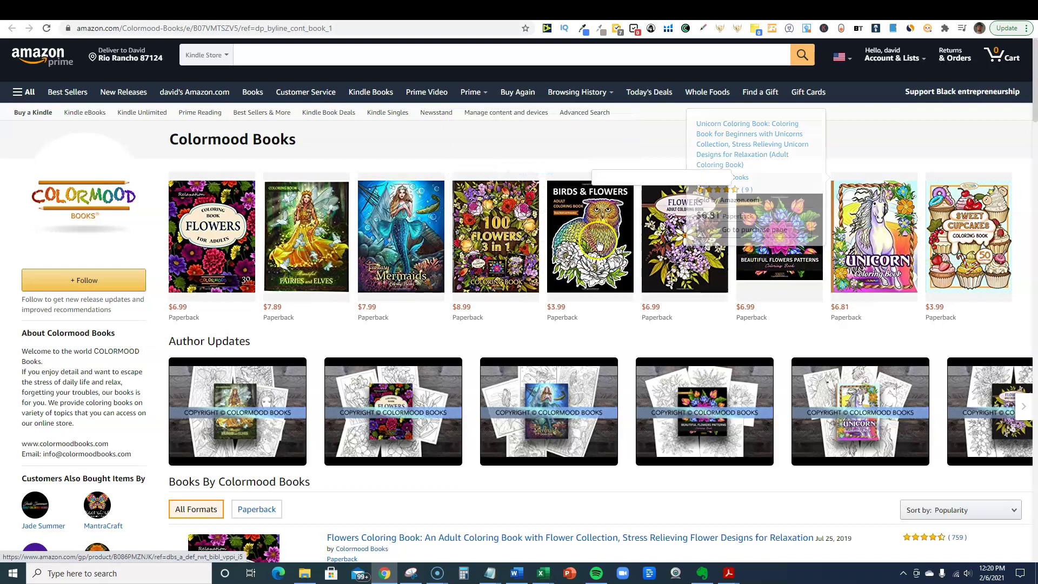
# Examine the best sellers ranks, publication dates and prices of all books listed by Colormood Books
pyautogui.scroll(-9, 331, 275)
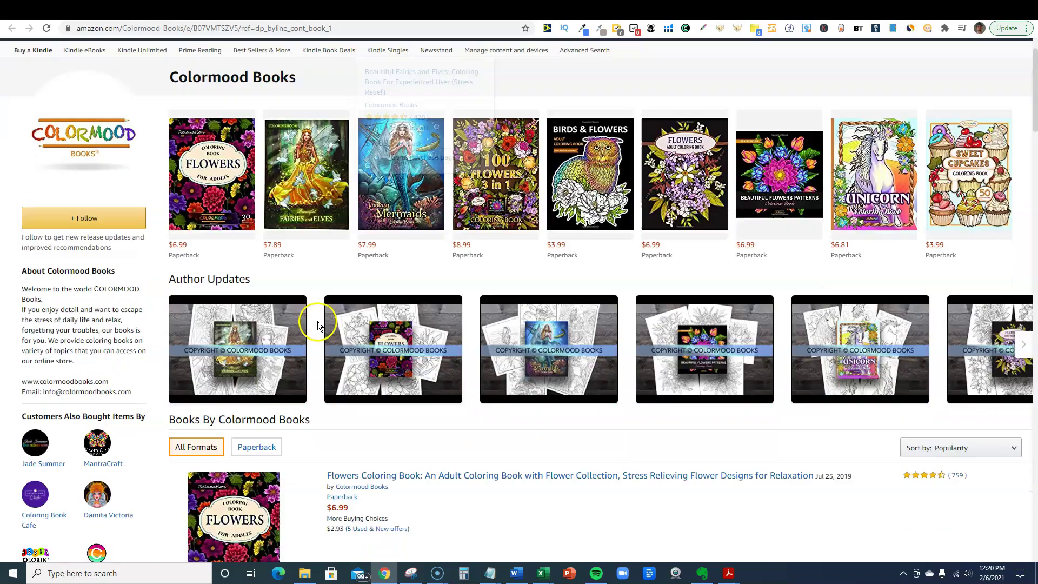
pyautogui.scroll(1, 346, 213)
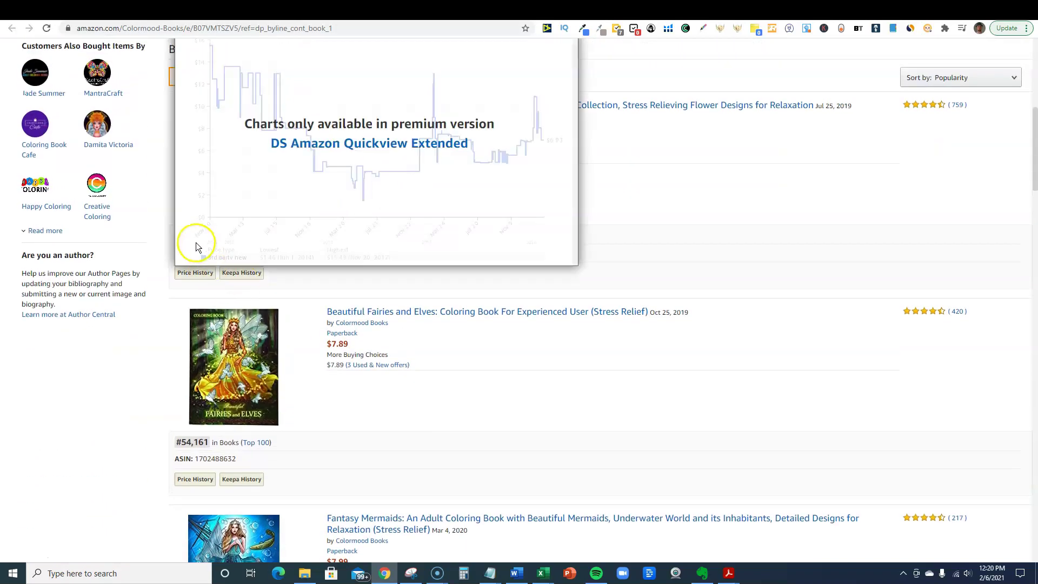
pyautogui.scroll(2, 169, 309)
pyautogui.scroll(-4, 324, 281)
pyautogui.scroll(-2, 372, 274)
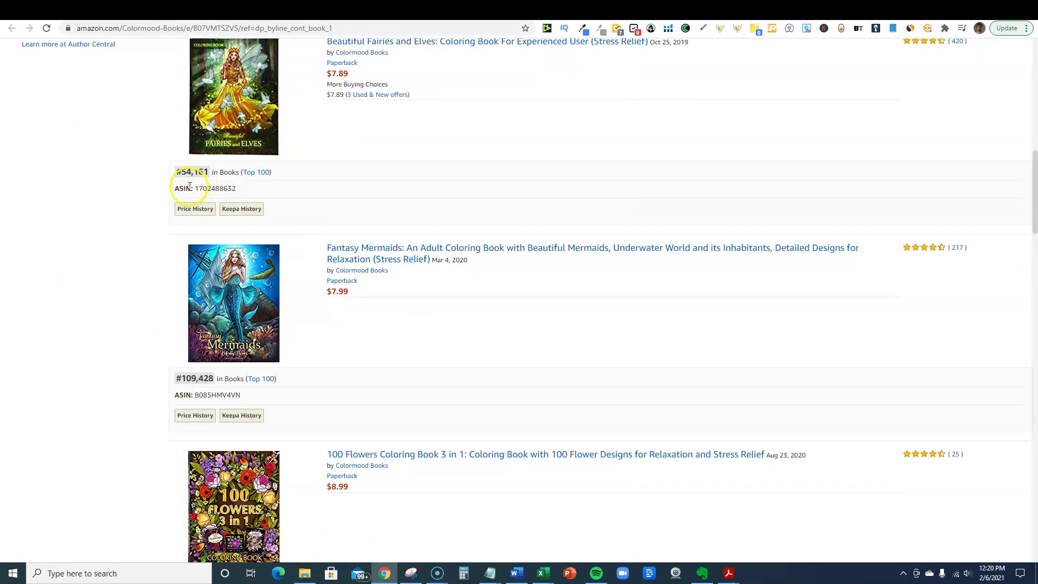
pyautogui.scroll(-6, 326, 216)
pyautogui.scroll(-8, 313, 350)
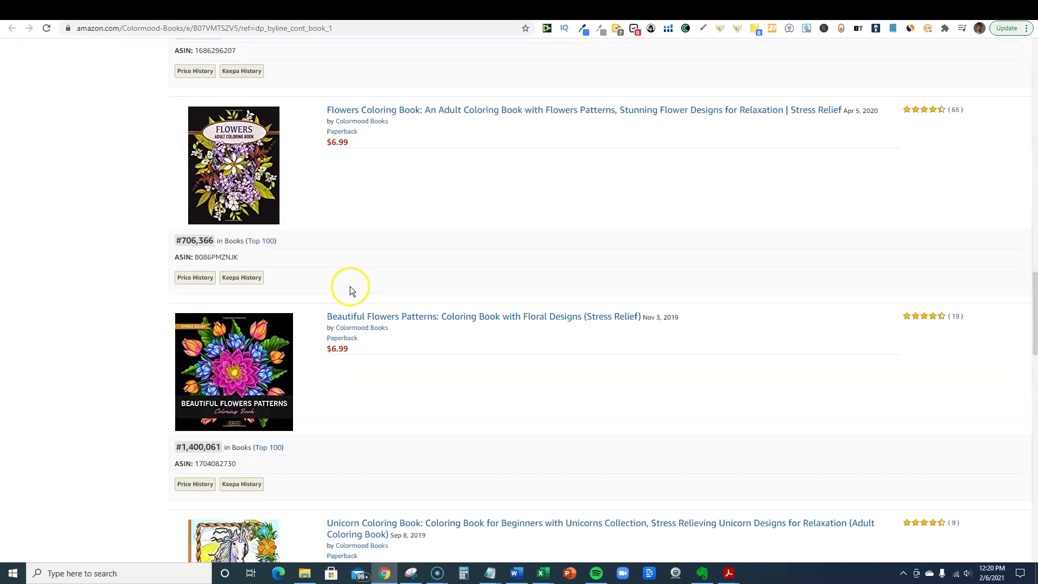
pyautogui.scroll(-1, 350, 291)
pyautogui.scroll(3, 220, 181)
pyautogui.scroll(-4, 222, 179)
pyautogui.moveTo(225, 177)
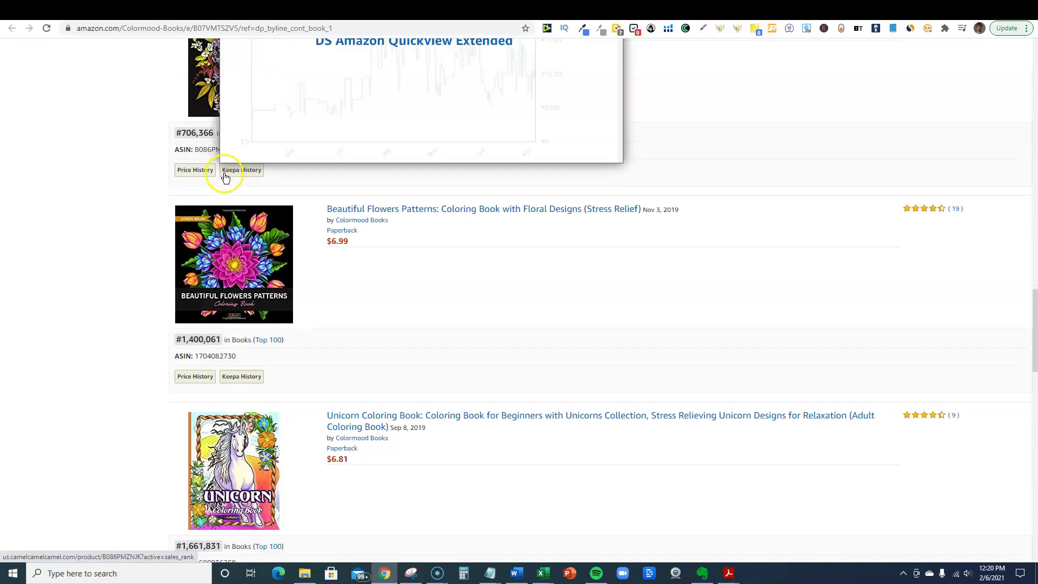
pyautogui.scroll(-4, 417, 225)
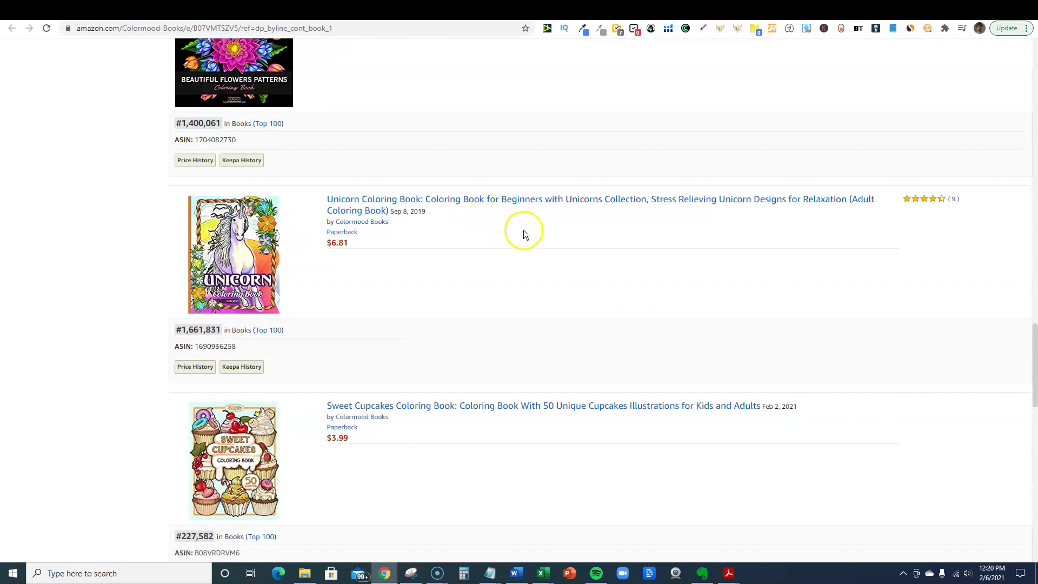
pyautogui.scroll(-4, 537, 259)
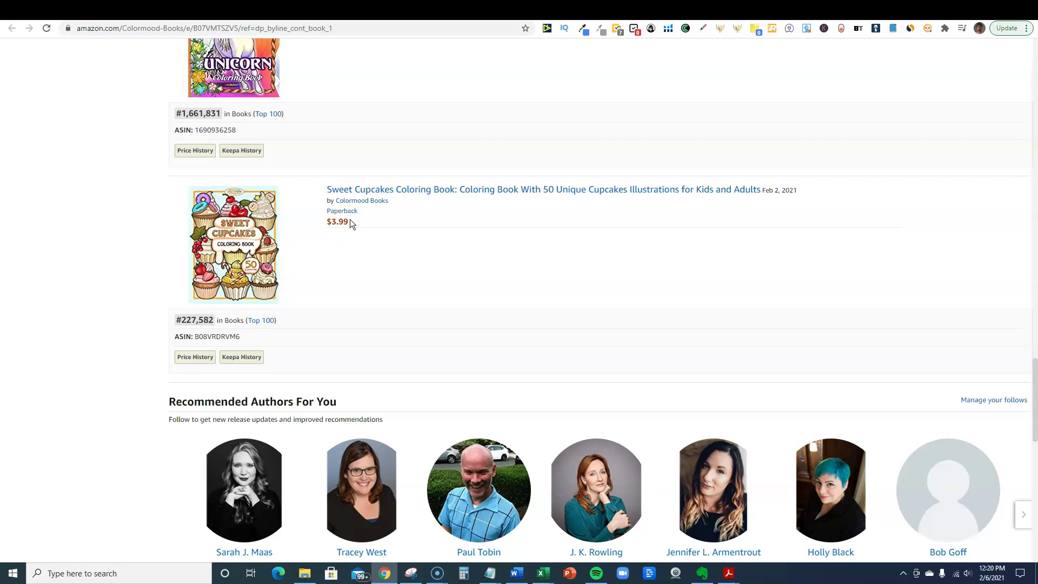
pyautogui.click(333, 200)
# Return from the author page to the Sweet Cupcakes Coloring Book product page
pyautogui.scroll(20, 218, 314)
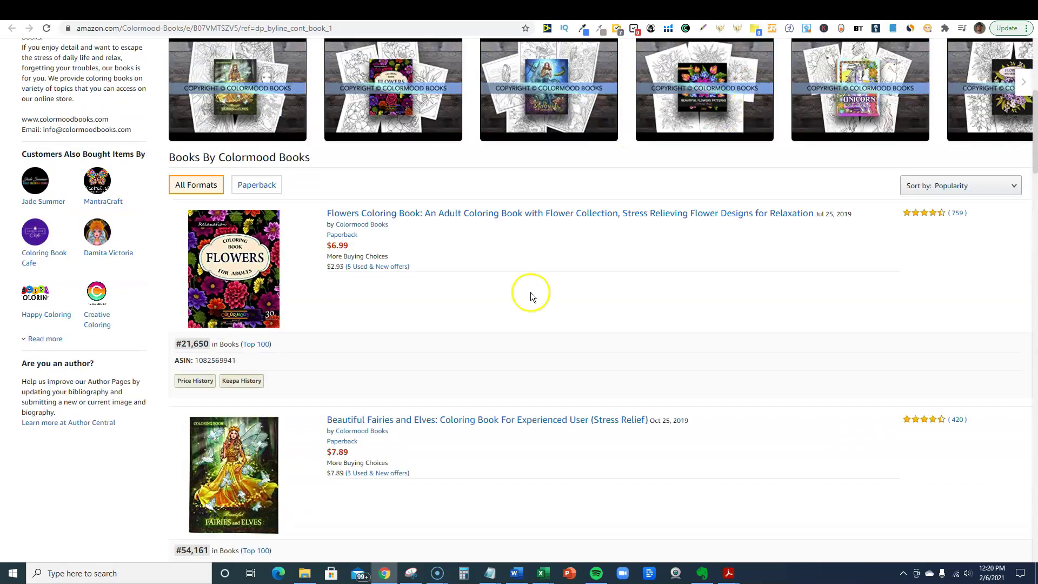
pyautogui.scroll(6, 527, 297)
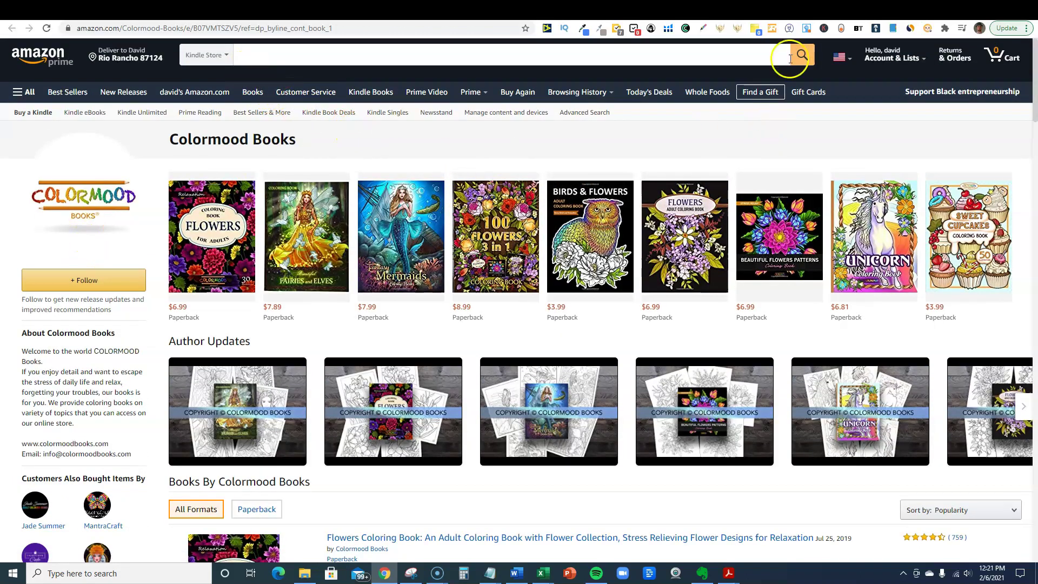
pyautogui.hotkey('alt', 'Left')
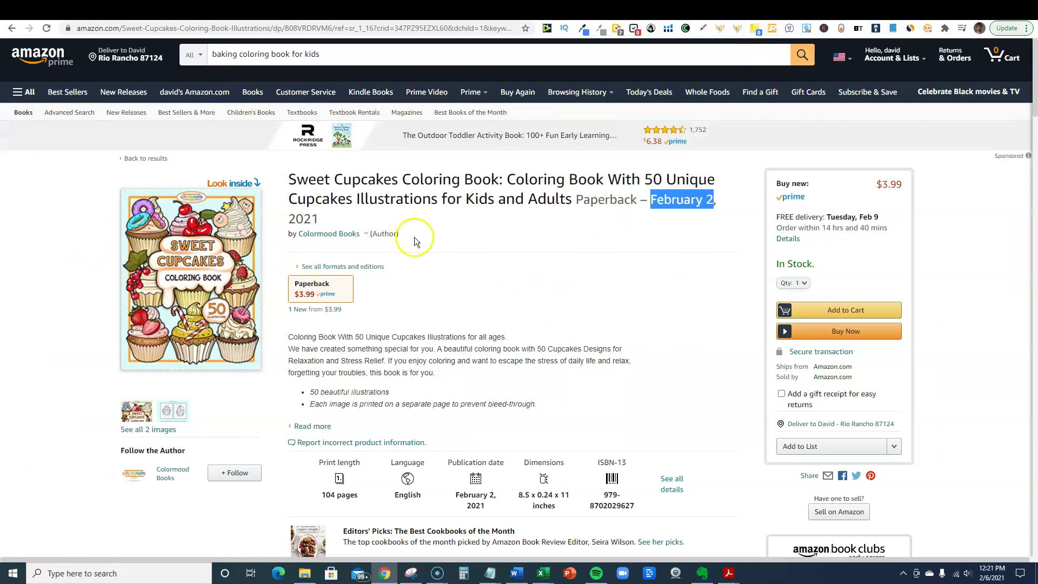
# Select the ASIN in the Sweet Cupcakes Coloring Book's product details and switch to its Book Scout results in Book Bolt
pyautogui.scroll(-15, 416, 243)
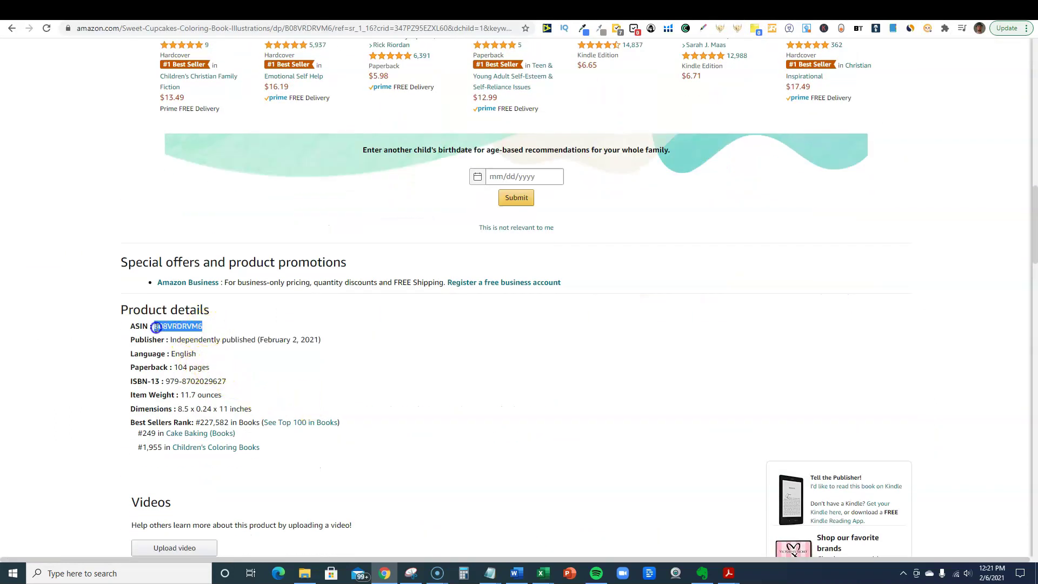
pyautogui.click(828, 10)
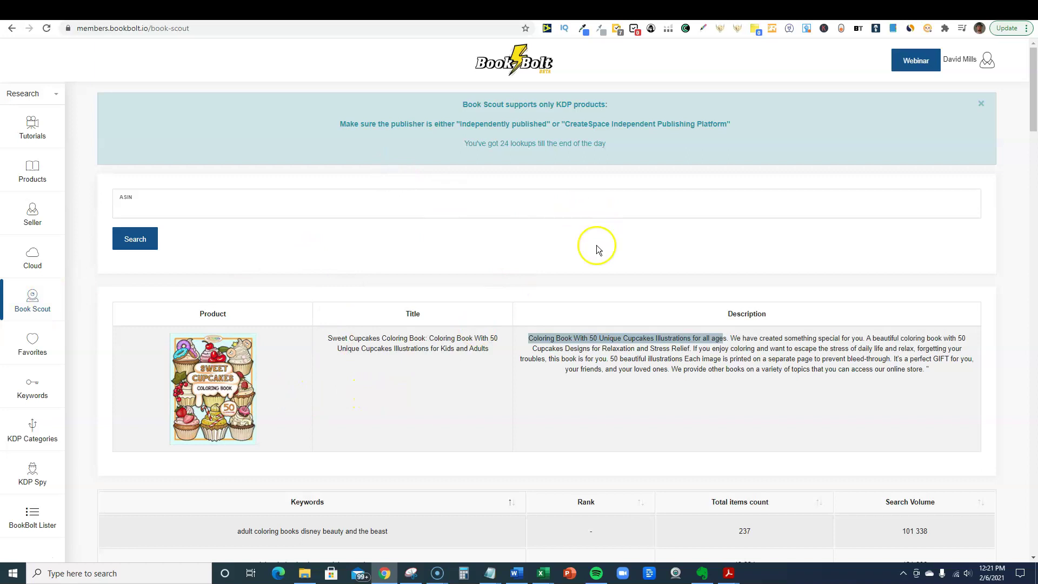
# Examine Book Scout's full keyword list for the Sweet Cupcakes Coloring Book, including rank, total items count and search volume
pyautogui.scroll(-7, 631, 245)
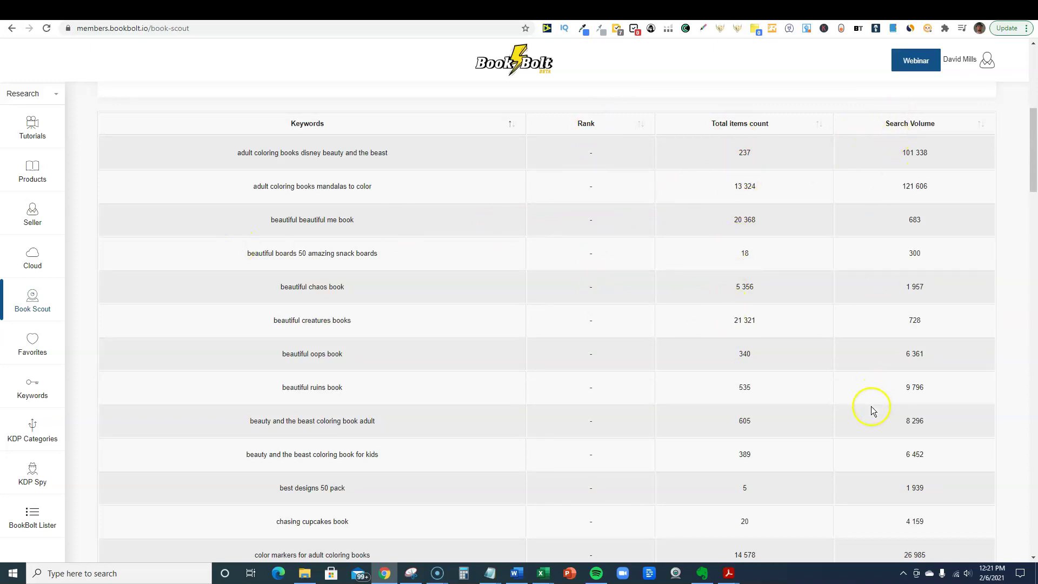
pyautogui.scroll(-17, 563, 161)
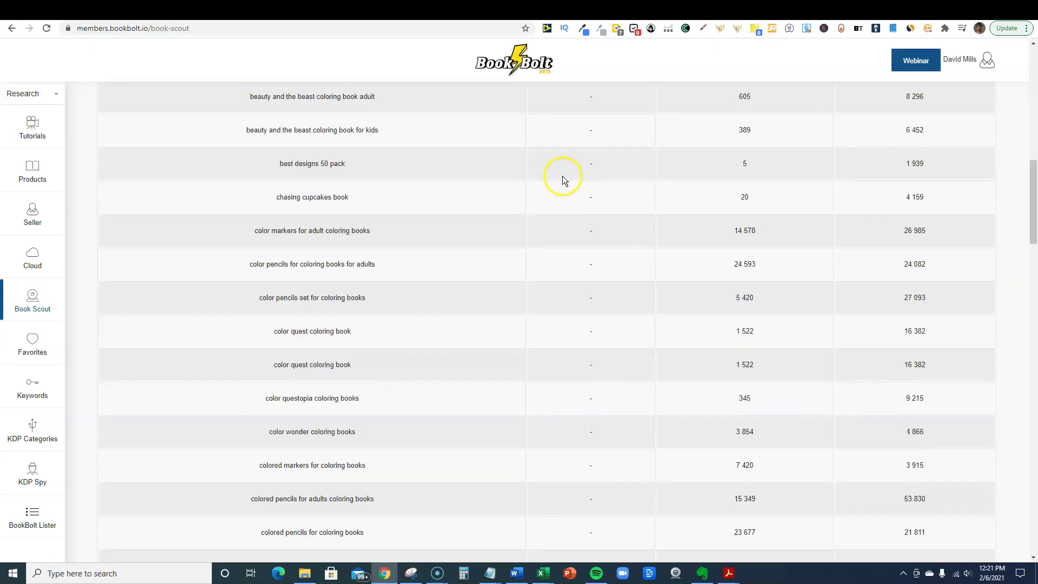
pyautogui.scroll(-20, 572, 192)
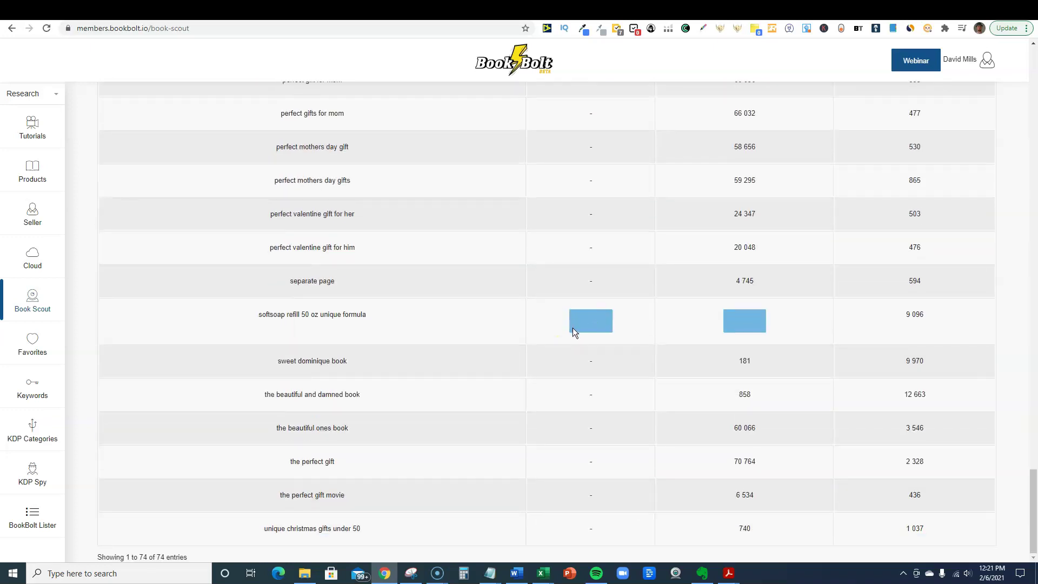
pyautogui.scroll(6, 572, 333)
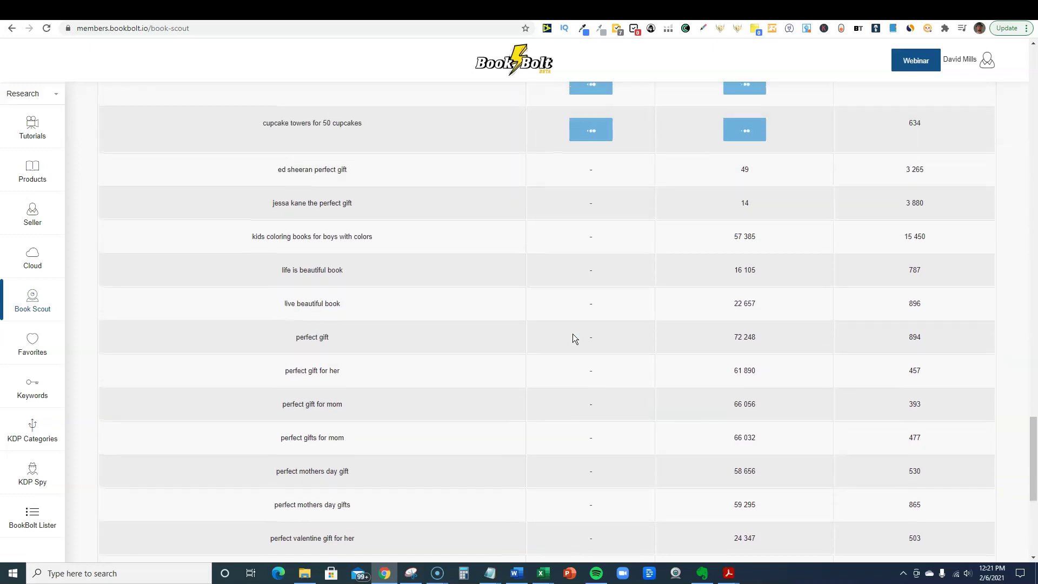
pyautogui.scroll(6, 572, 336)
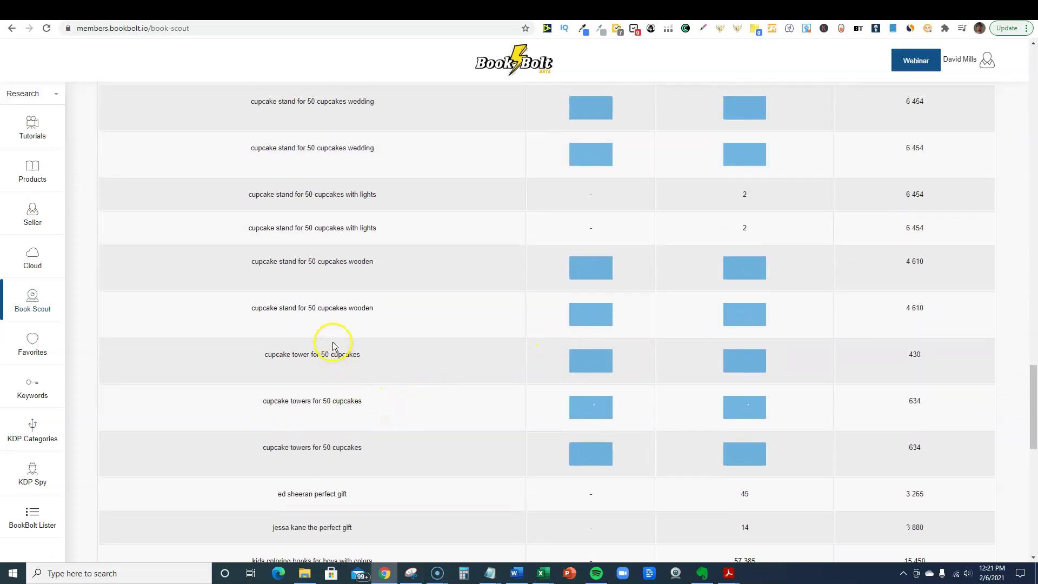
pyautogui.scroll(6, 333, 345)
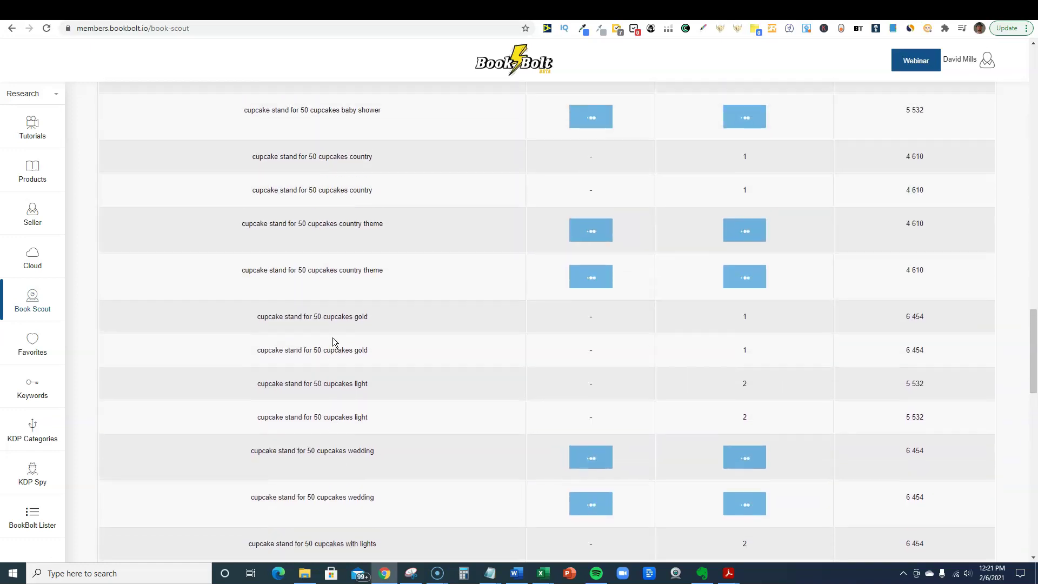
pyautogui.scroll(10, 333, 340)
pyautogui.scroll(6, 333, 340)
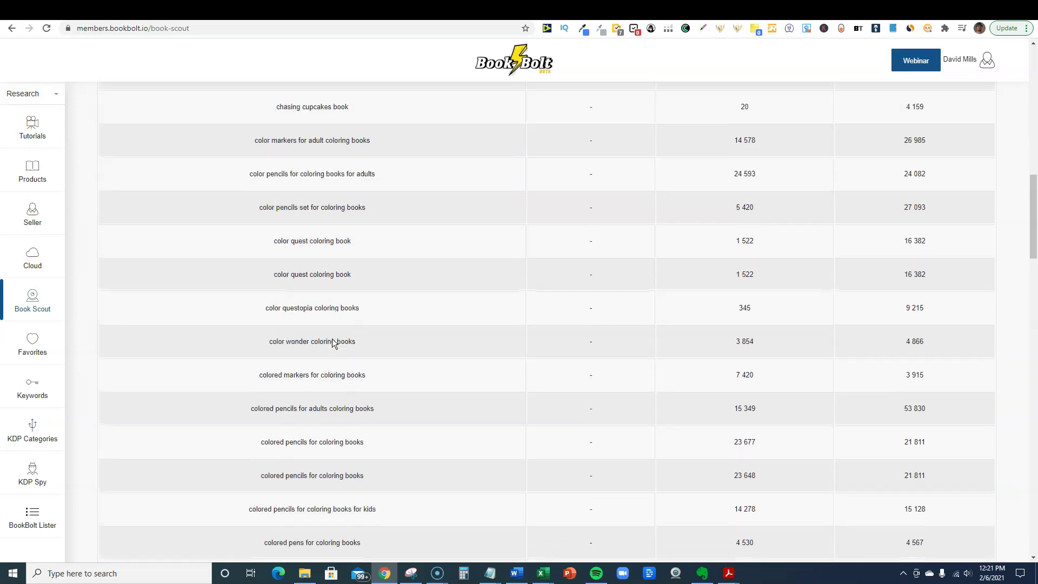
pyautogui.scroll(14, 333, 340)
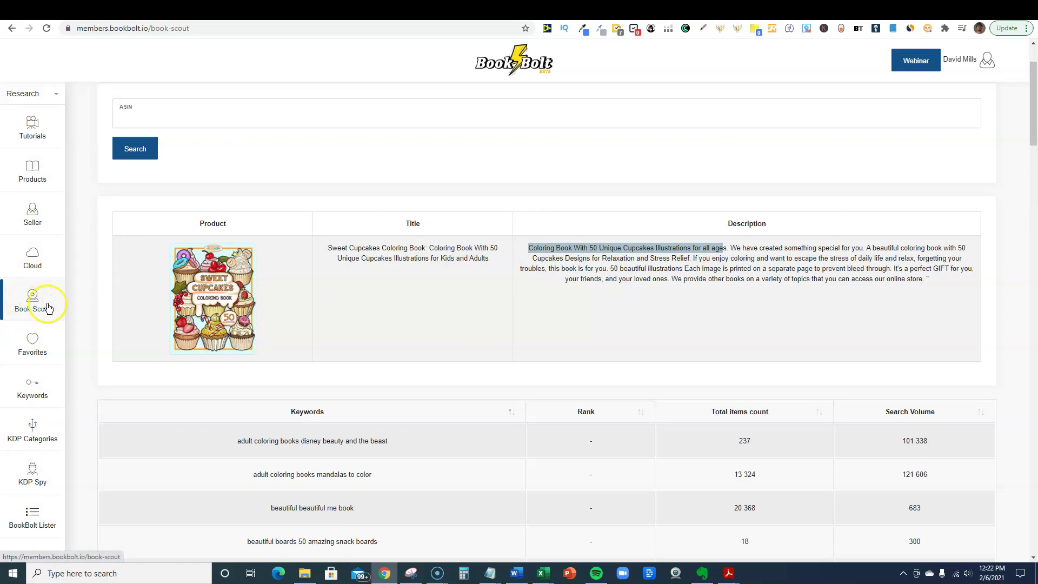
# Switch to Helium 10's Cerebro results for ASIN B08VRDRVM6 and examine the keyword phrases, search volumes, competing products and organic ranks
pyautogui.click(876, 19)
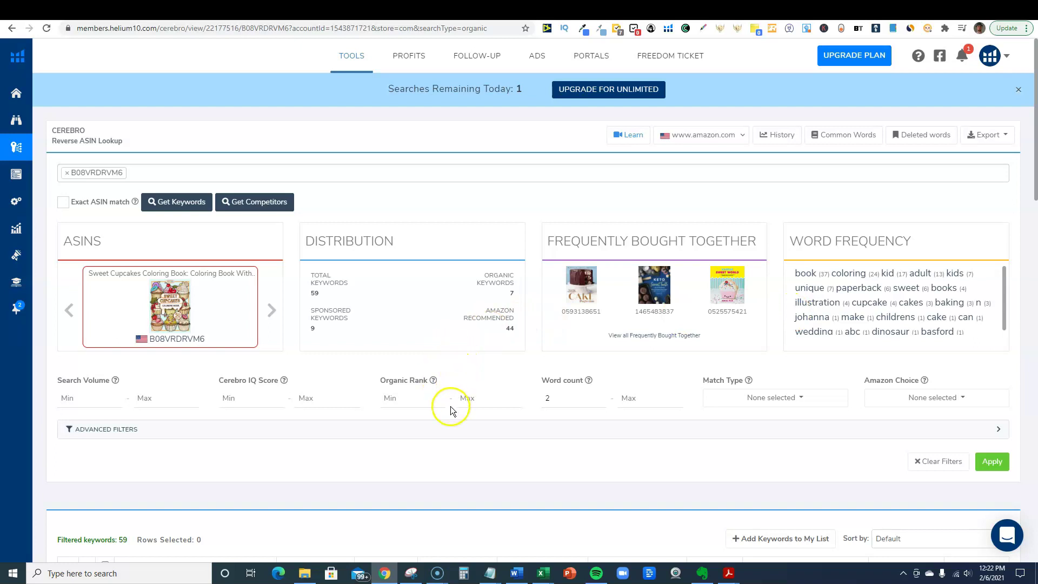
pyautogui.scroll(-2, 450, 410)
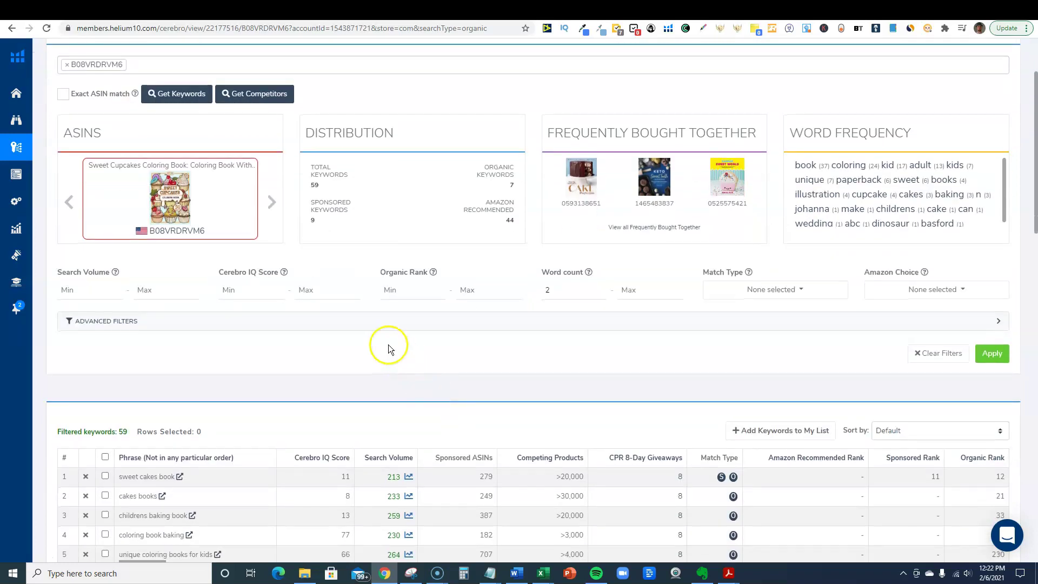
pyautogui.scroll(-5, 407, 349)
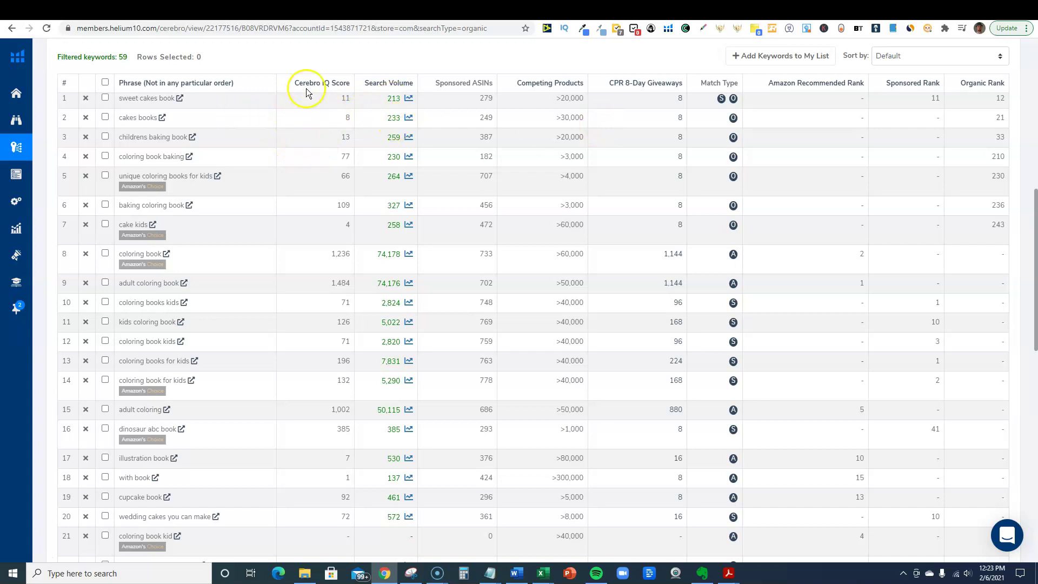
pyautogui.scroll(-10, 373, 372)
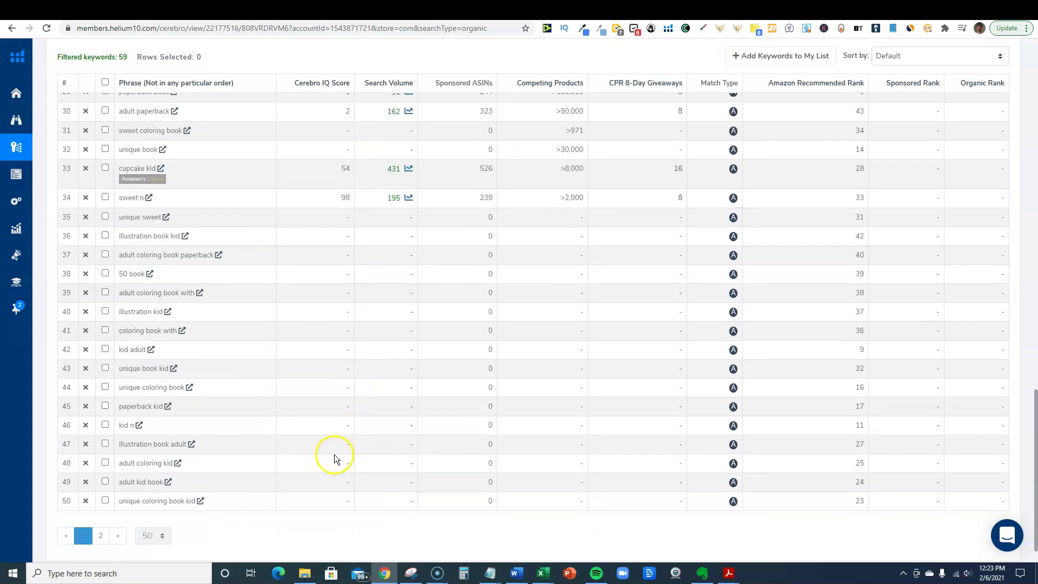
pyautogui.scroll(14, 259, 443)
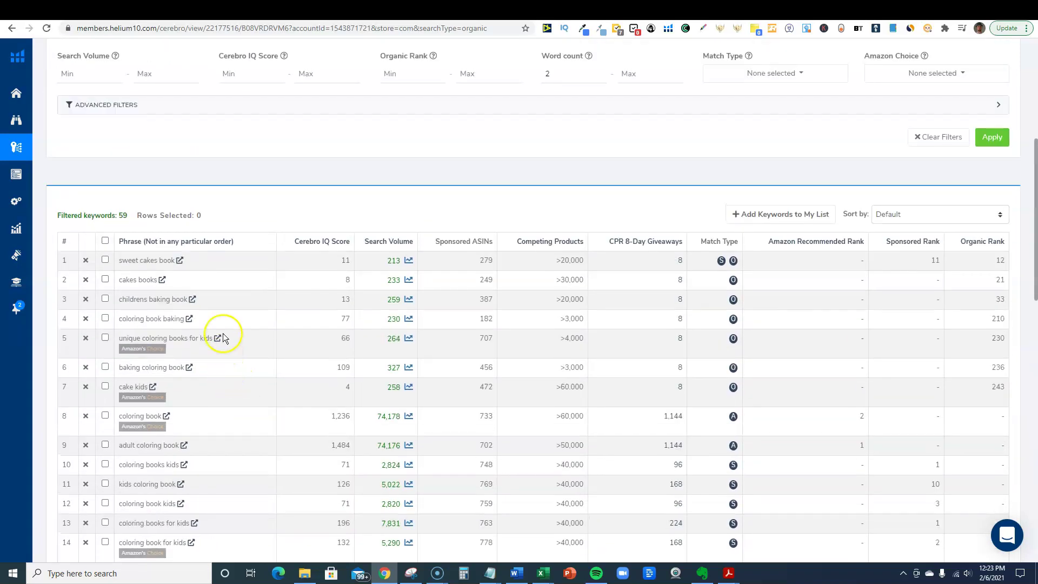
pyautogui.scroll(-1, 223, 333)
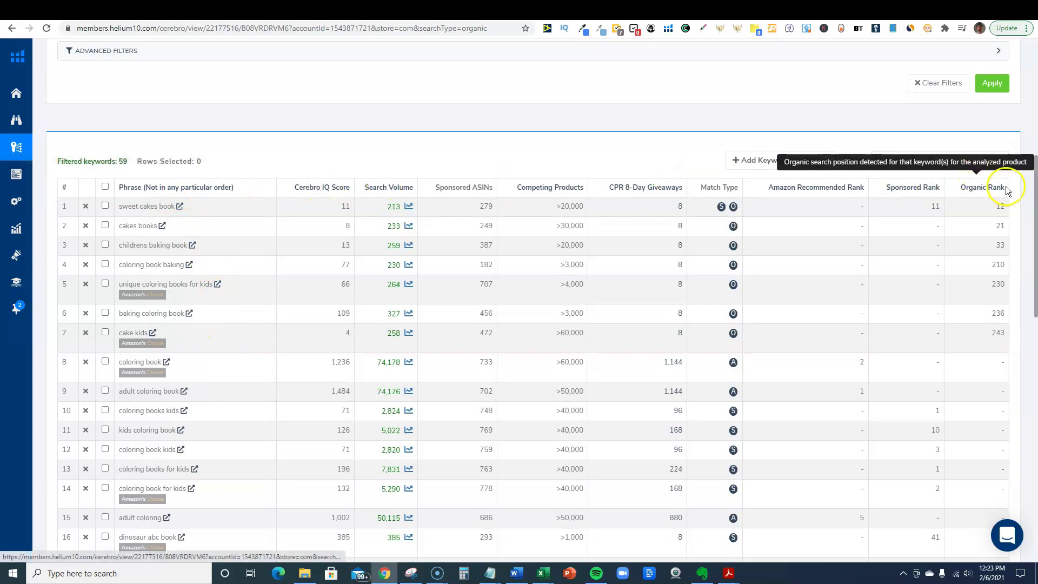
pyautogui.scroll(-10, 1001, 352)
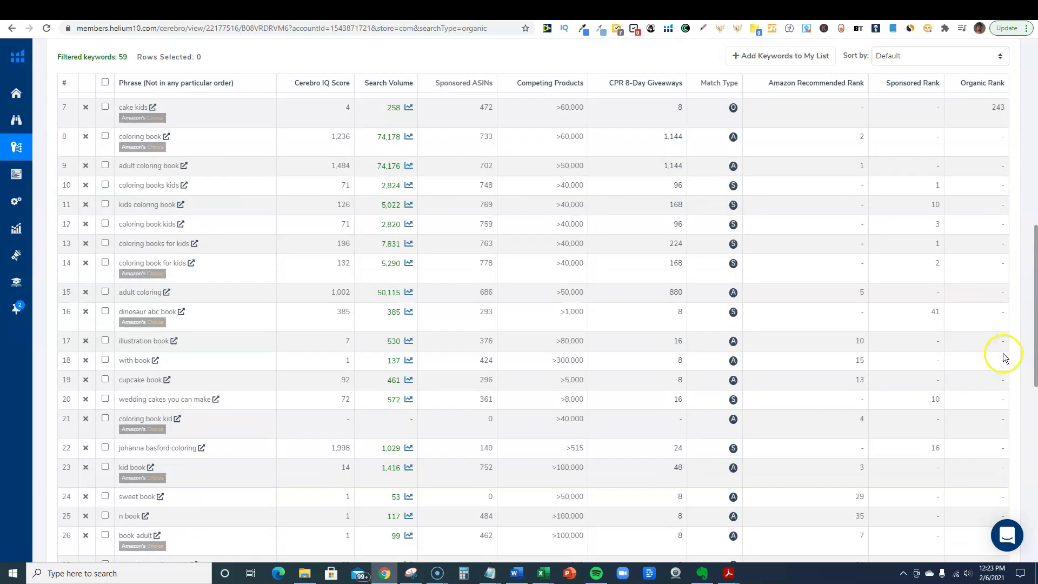
pyautogui.scroll(-5, 1001, 370)
pyautogui.scroll(15, 1001, 368)
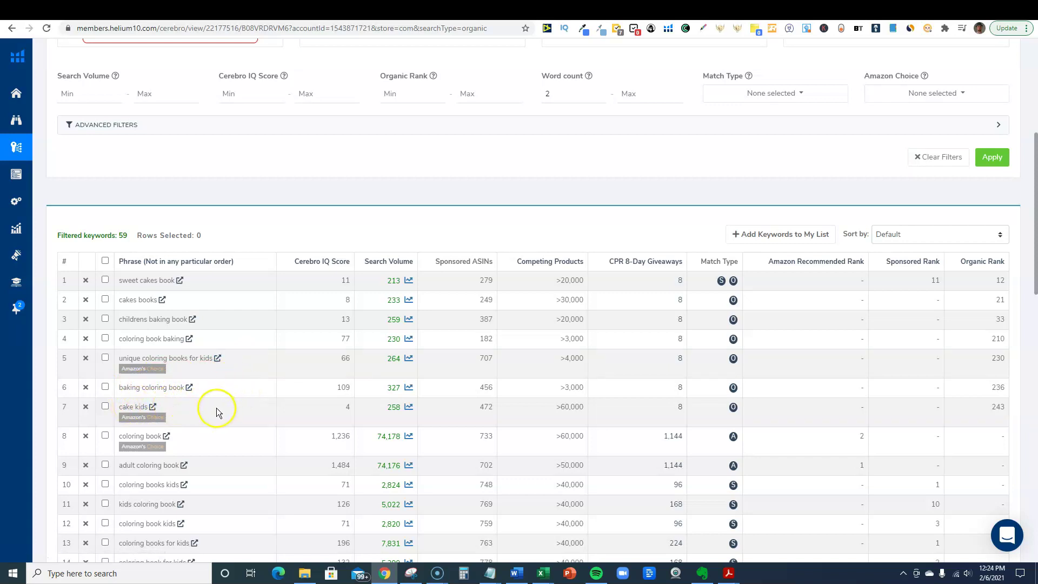
# Skim the Cerebro phrases again for relevant keywords and read the explanation of the Cerebro IQ Score
pyautogui.scroll(-5, 219, 398)
pyautogui.scroll(-8, 203, 378)
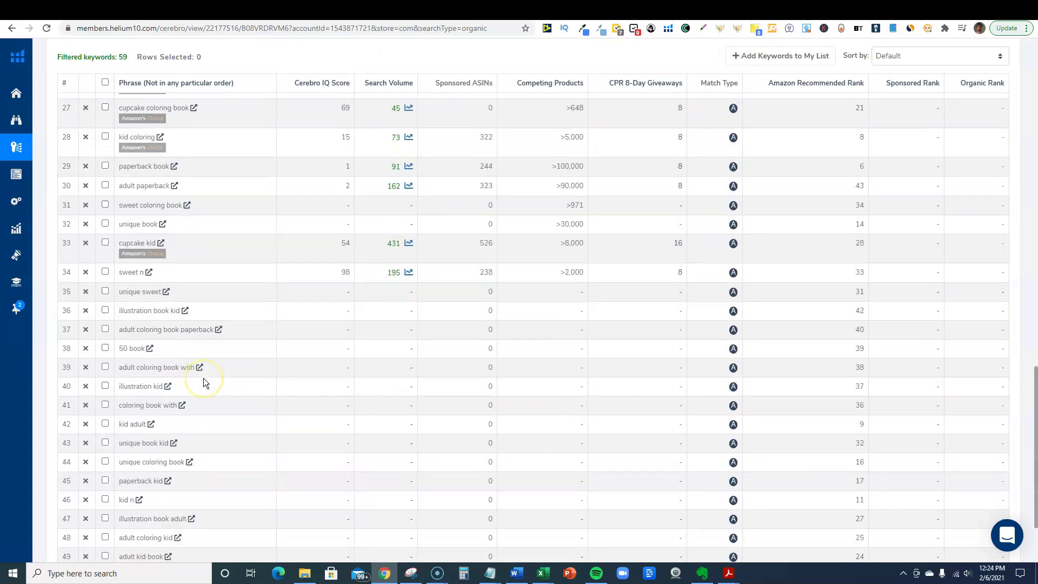
pyautogui.scroll(5, 204, 378)
pyautogui.scroll(9, 203, 378)
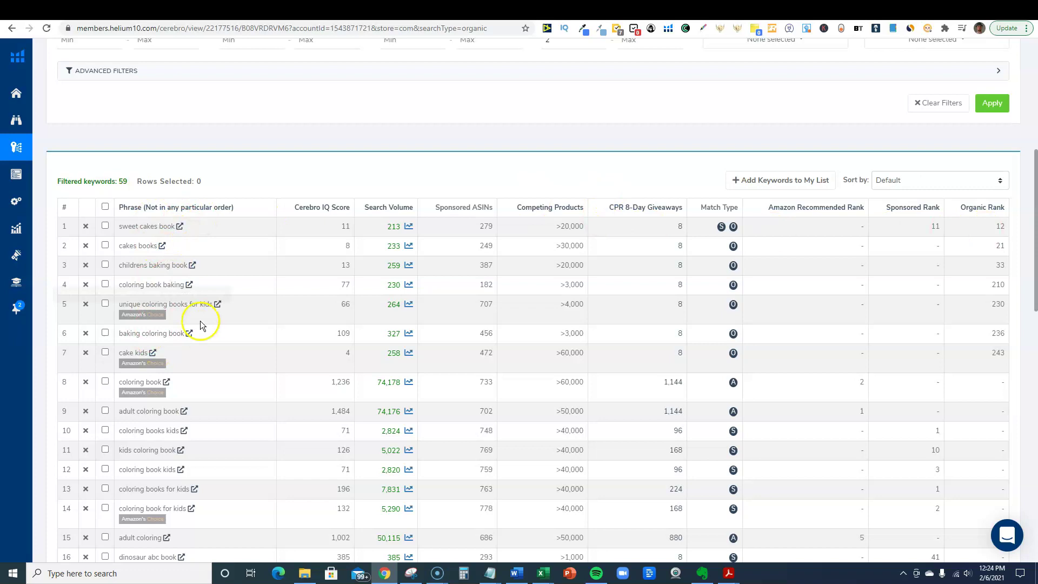
pyautogui.moveTo(319, 214)
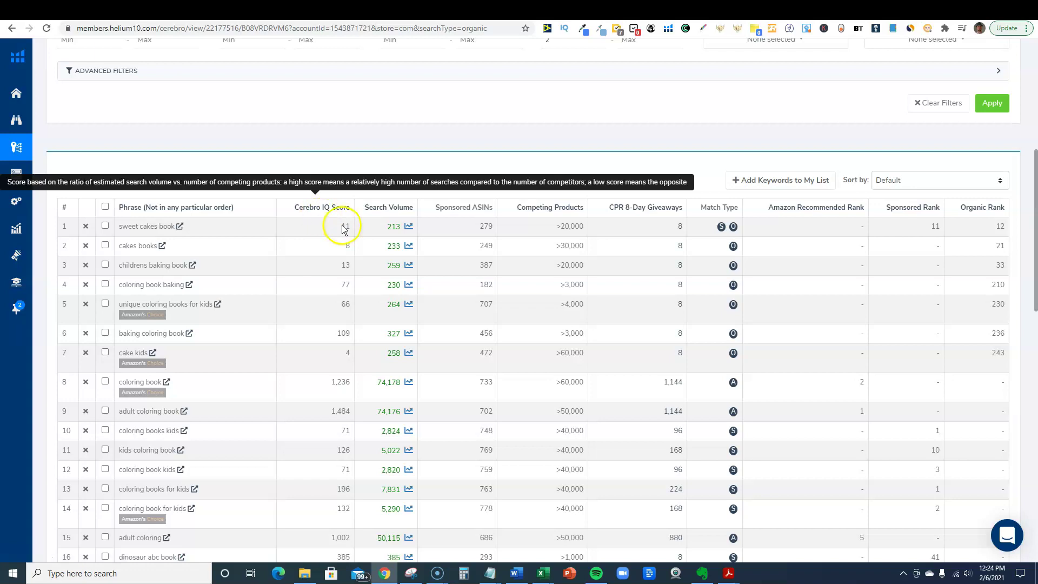
pyautogui.scroll(4, 343, 230)
pyautogui.scroll(3, 342, 226)
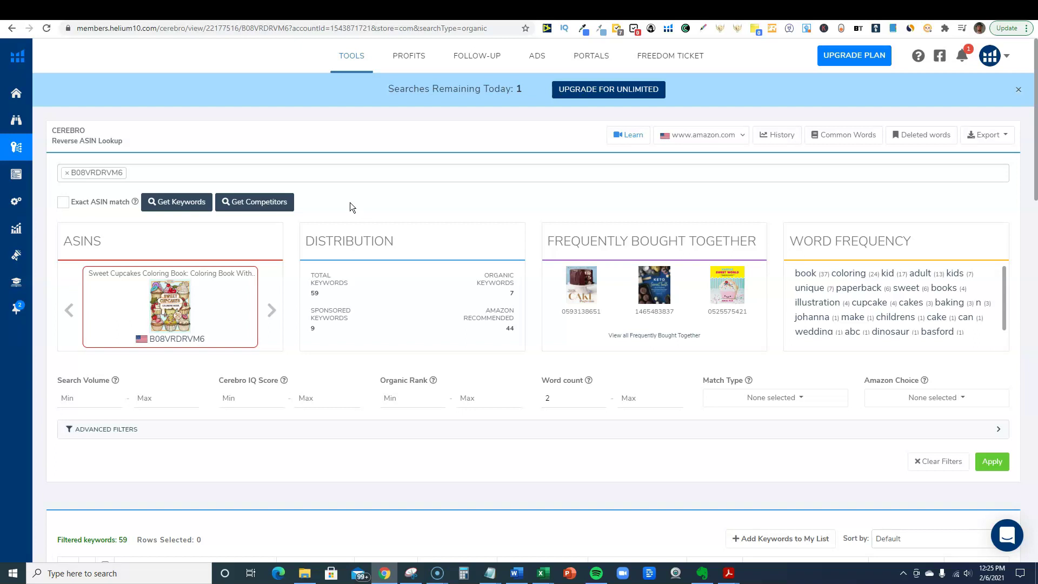
# Switch to the Sweet Cupcakes Coloring Book's Amazon page and go back to the "baking coloring book for kids" search results
pyautogui.click(719, 8)
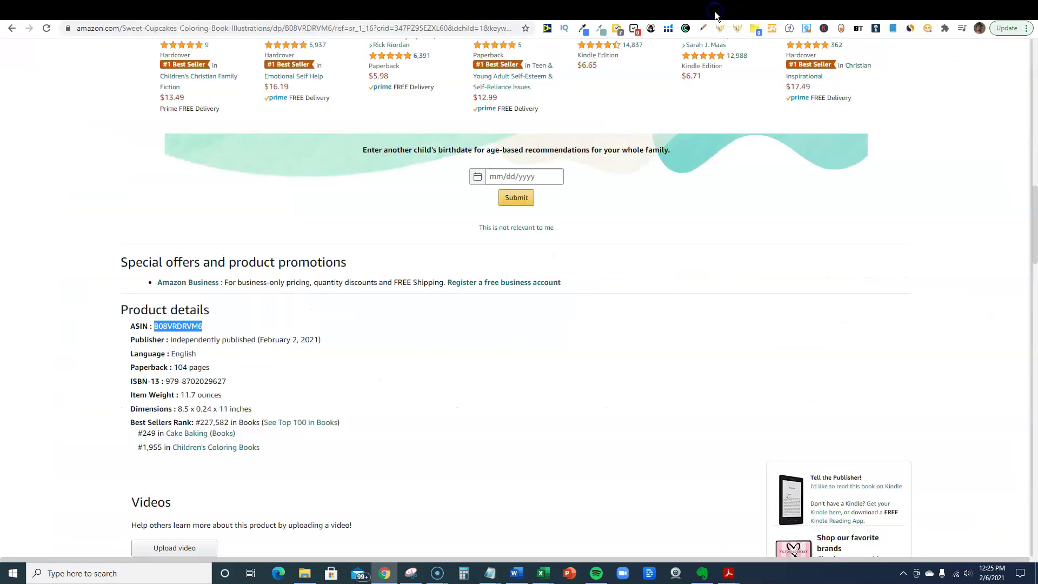
pyautogui.scroll(10, 523, 302)
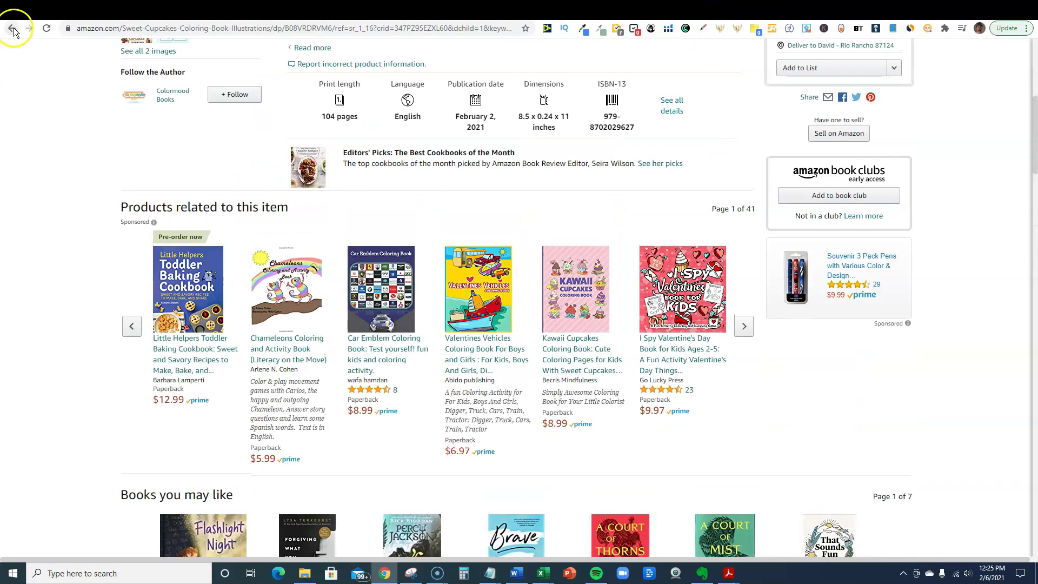
pyautogui.click(12, 28)
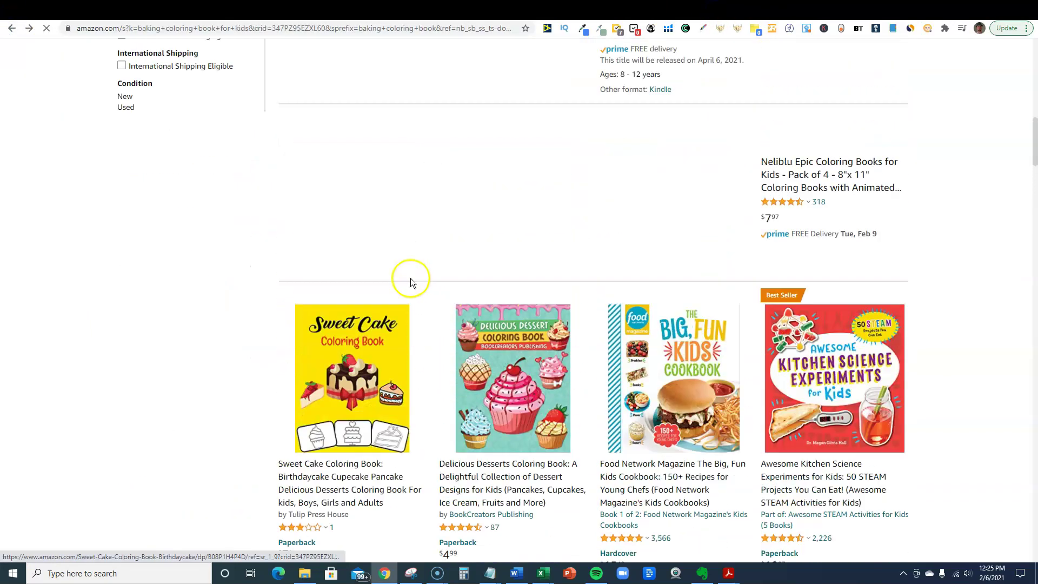
# Check the best sellers ranks of the first search results and view the product details of the Cupcakes Coloring Book by Earjeeniha
pyautogui.scroll(4, 410, 279)
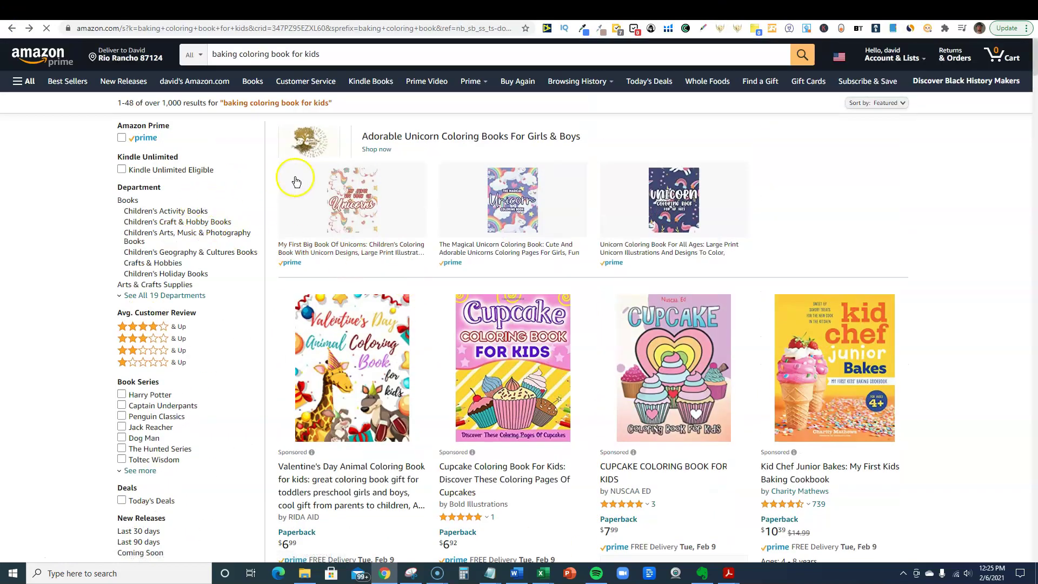
pyautogui.scroll(-7, 494, 174)
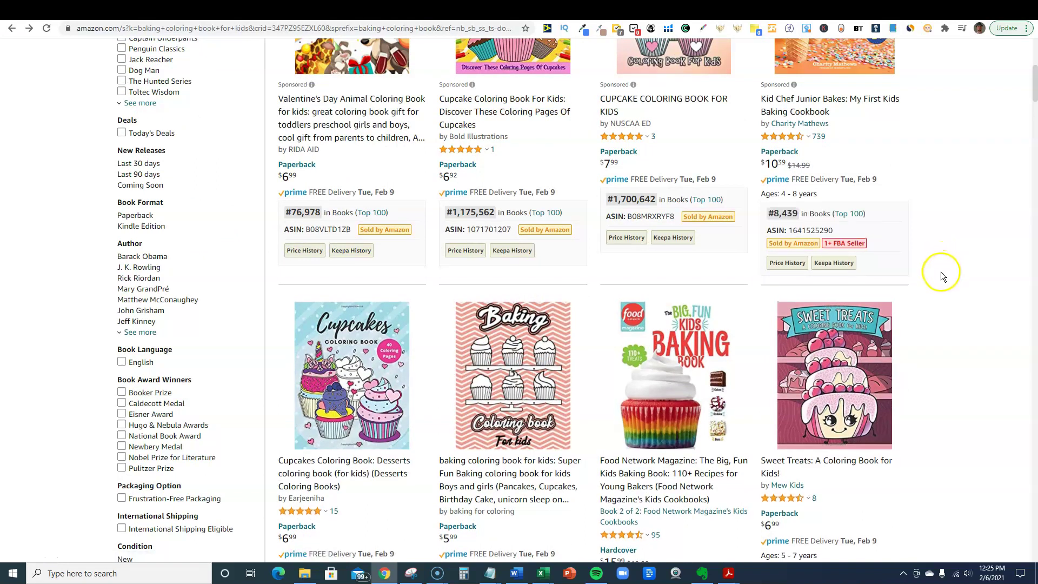
pyautogui.scroll(-3, 941, 272)
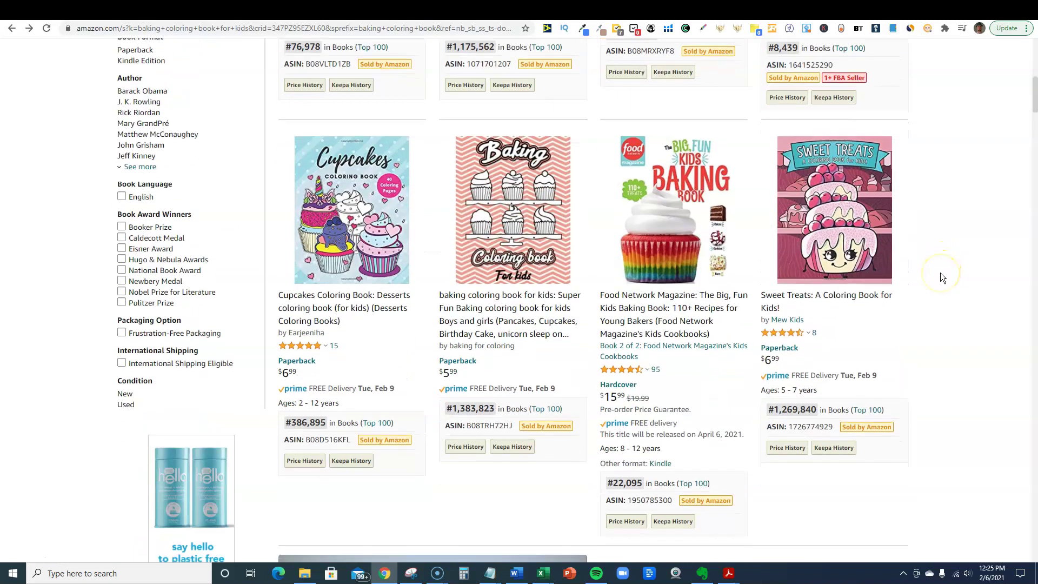
pyautogui.scroll(-1, 939, 272)
pyautogui.moveTo(356, 152)
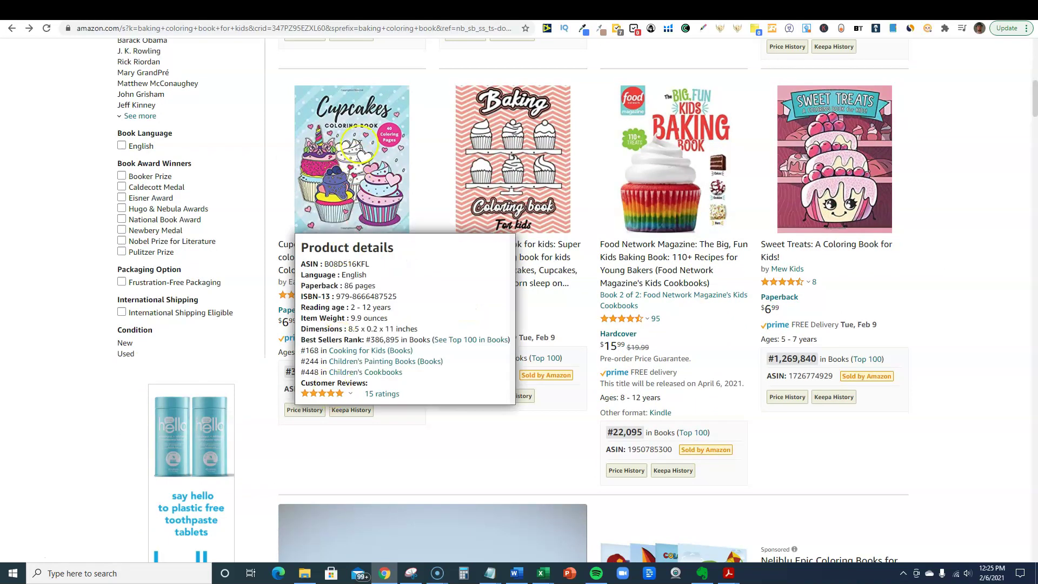
pyautogui.scroll(-1, 961, 320)
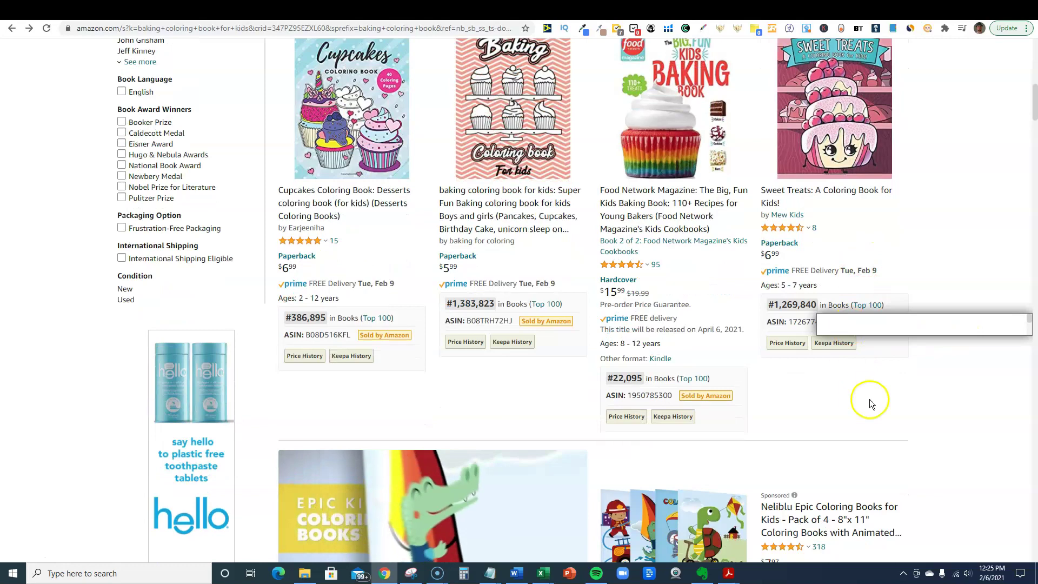
# Compare the ranks of the competing books further down the results and view the product details of A Cozy Coloring Cookbook
pyautogui.scroll(-13, 870, 403)
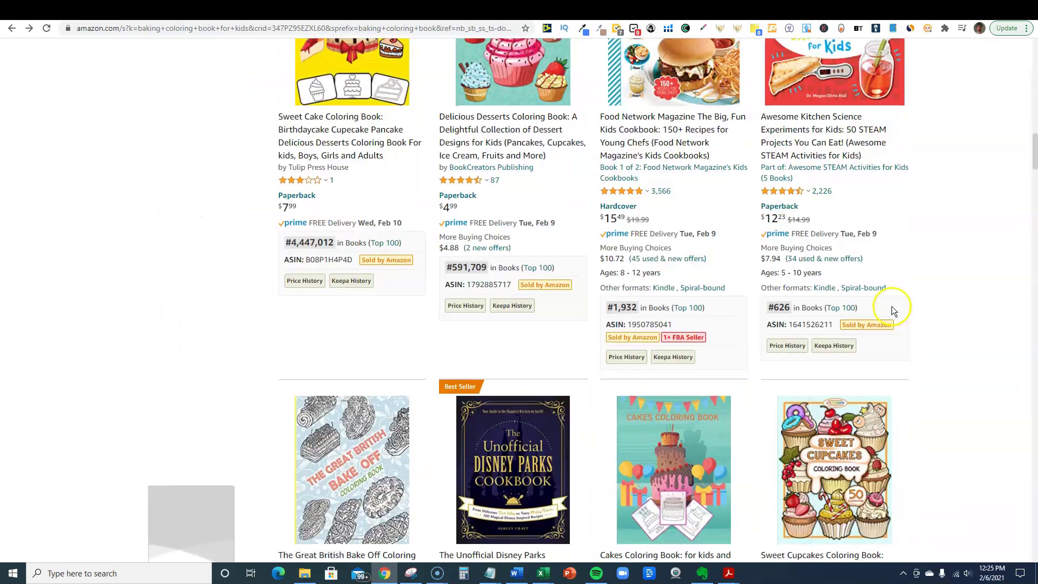
pyautogui.scroll(-2, 922, 285)
pyautogui.scroll(-3, 933, 329)
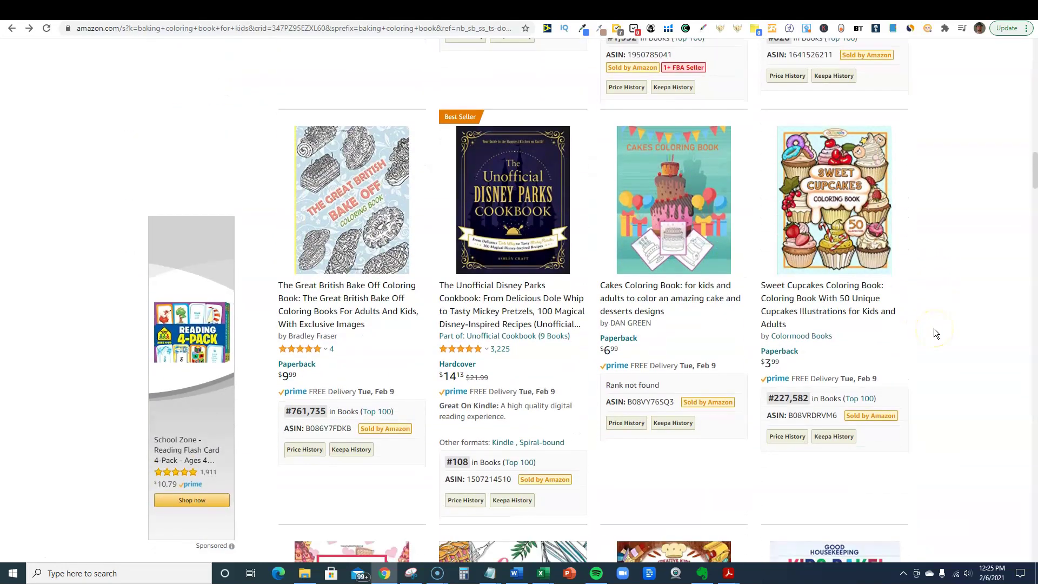
pyautogui.scroll(-4, 918, 313)
pyautogui.scroll(-2, 917, 313)
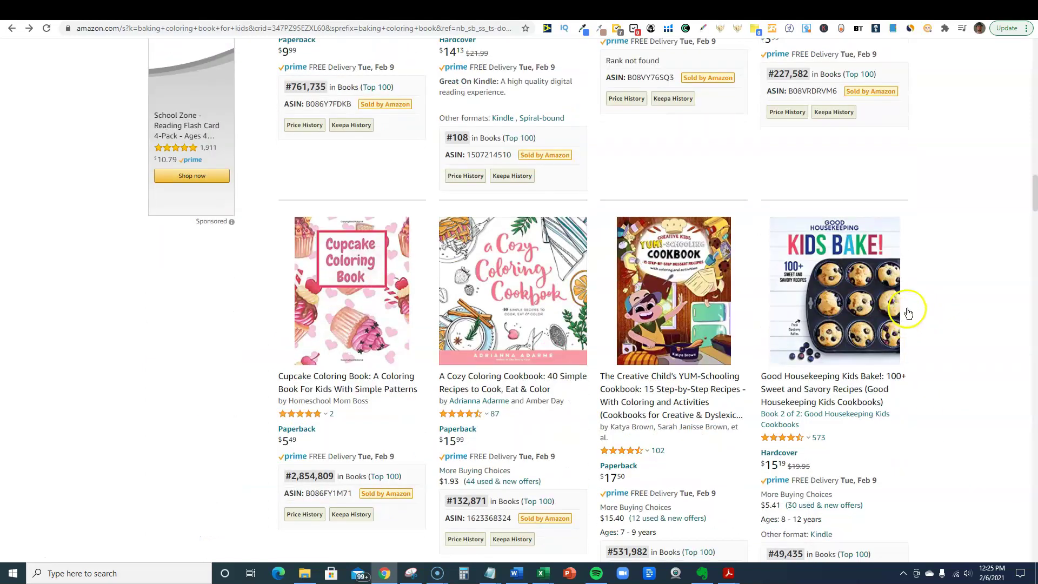
pyautogui.moveTo(503, 295)
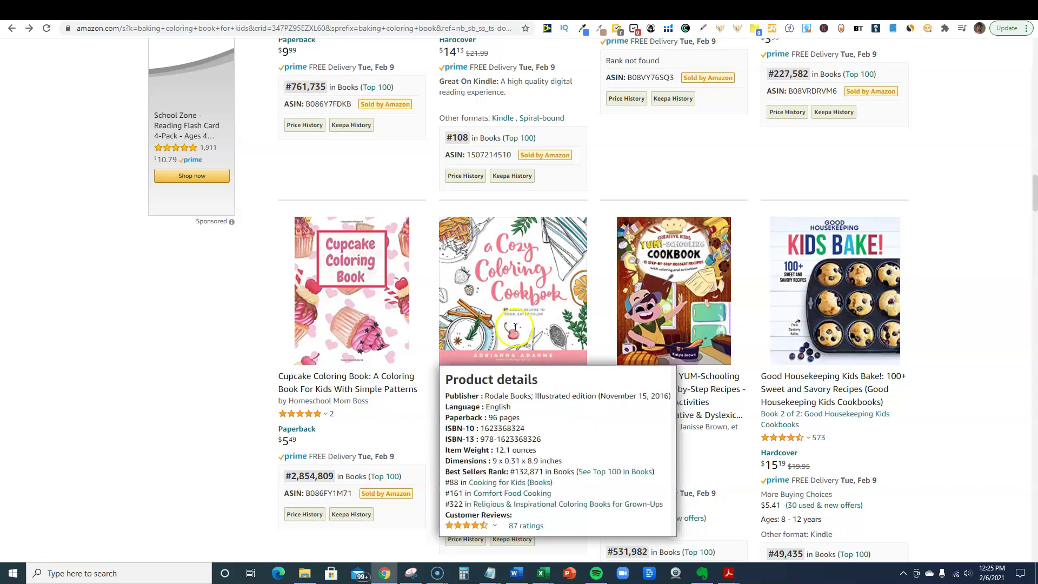
pyautogui.moveTo(723, 374)
pyautogui.scroll(6, 900, 269)
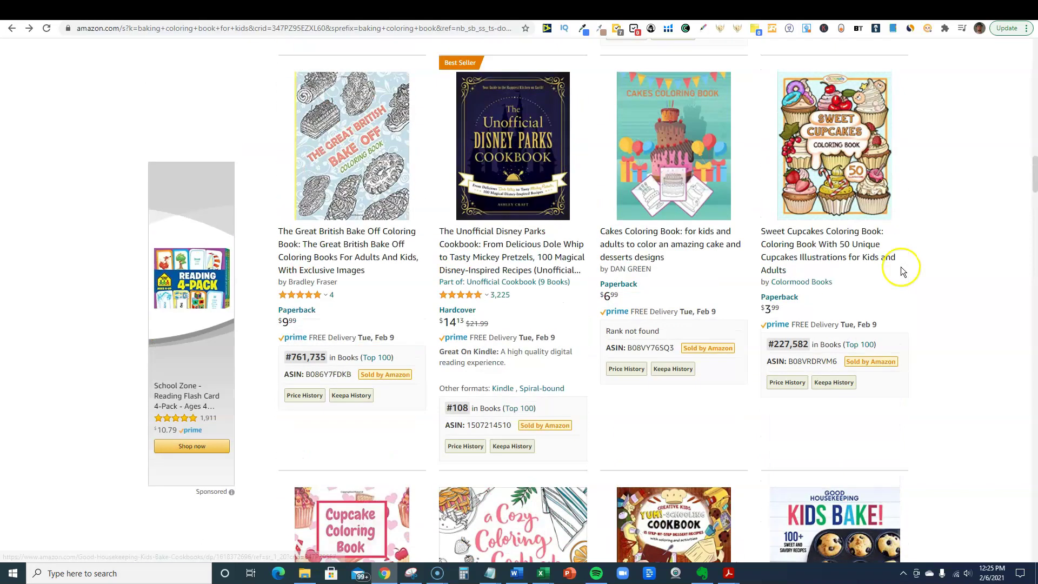